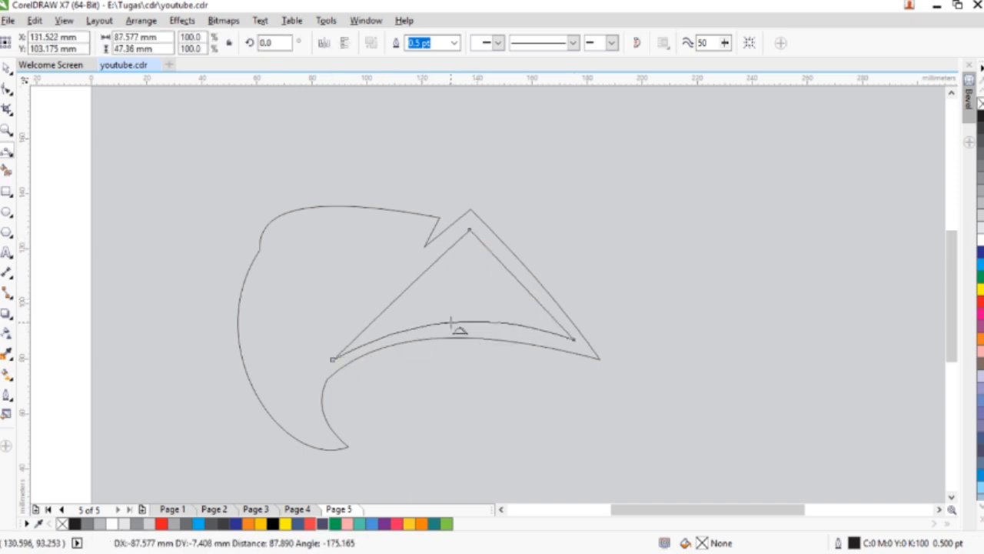
- Finish the curved lower edge of the mouth opening and draw a crescent nostril about 12.7 by 6.9 mm on the beak
left_click(291, 285)
scroll(337, 235, "up", 1)
mouse_move(322, 237)
left_mouse_down()
mouse_move(342, 257)
mouse_move(393, 225)
mouse_move(346, 257)
left_mouse_up()
left_click(327, 253)
left_click(350, 223)
left_click(364, 237)
- Draw a small pointed triangular notch on the beak's front edge, at the corner below its rounded top
mouse_move(182, 256)
left_mouse_down()
mouse_move(218, 272)
mouse_move(182, 256)
left_mouse_up()
left_click(202, 267)
left_click(183, 263)
left_click(183, 260)
left_click(239, 263)
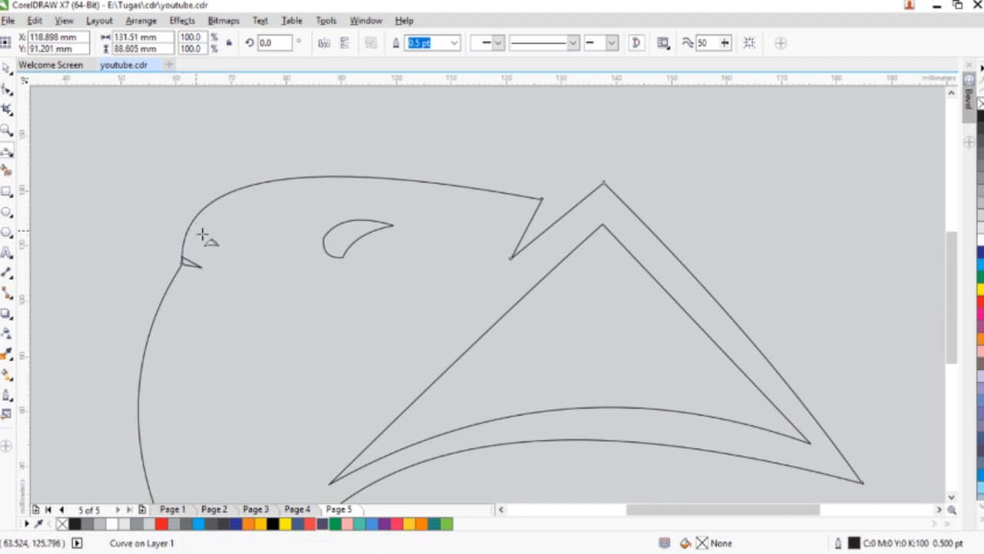
- Move all the beak curves together toward the lower left of the page
scroll(202, 231, "down", 4)
key("ctrl+a")
left_click_drag(297, 274, 277, 307)
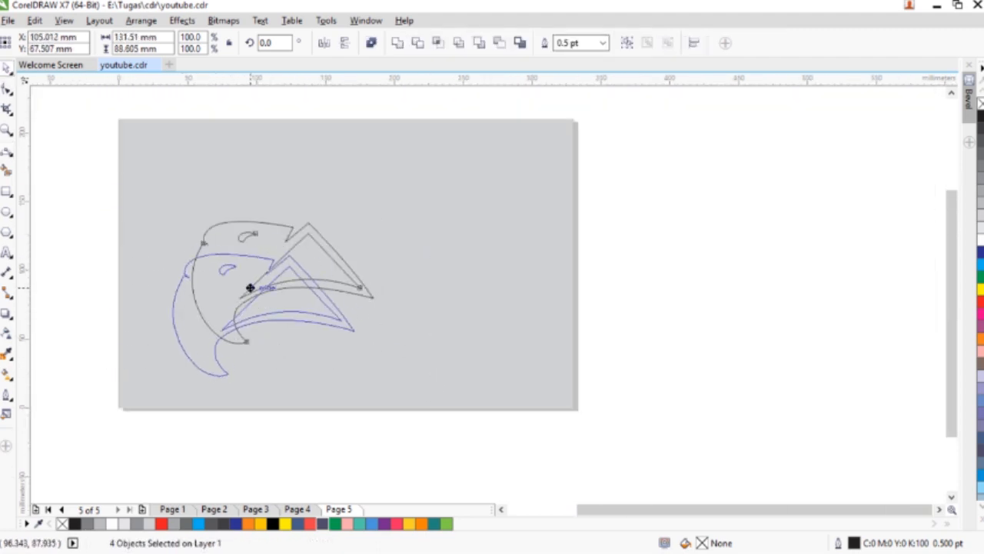
- Draw a jagged zigzag line of 3-point curve segments inside the mouth opening, starting from its front corner
left_click(7, 151)
scroll(262, 321, "up", 5)
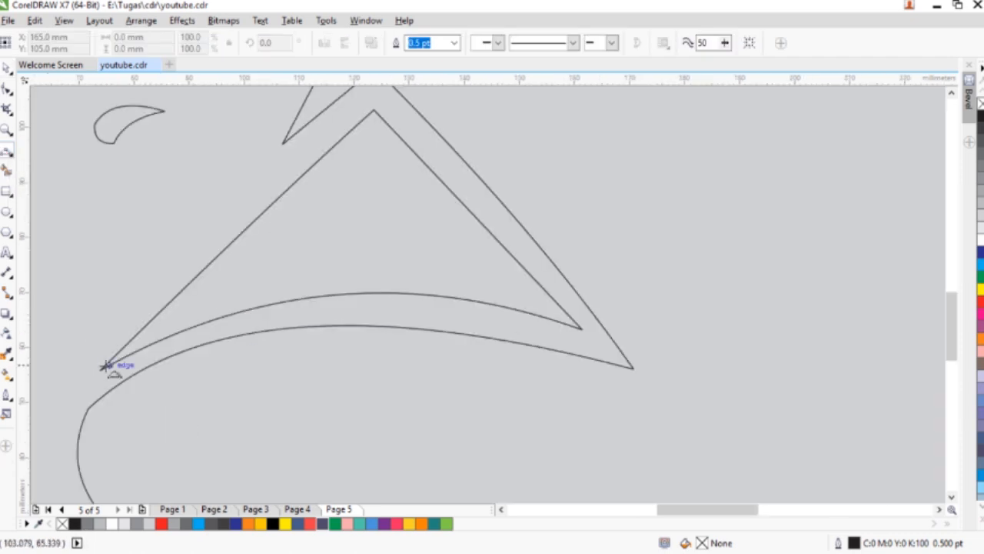
left_click_drag(250, 277, 291, 260)
left_click(350, 277)
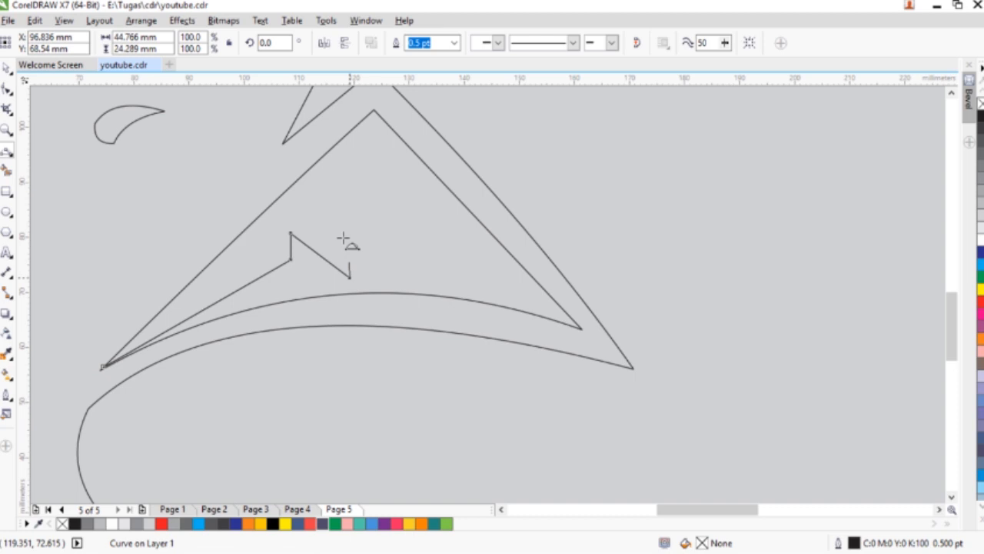
left_click(322, 200)
left_click(435, 260)
double_click(444, 187)
scroll(431, 216, "down", 3)
key("Escape")
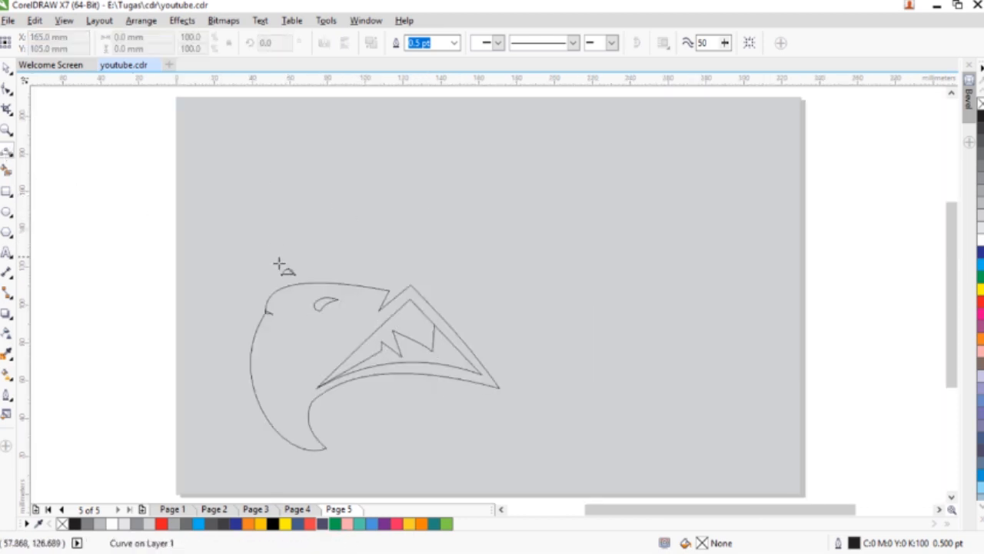
- Draw the head outline with 3-point curves, arching from the beak over the crown, with jagged feather tips back to the mouth corner
left_click_drag(415, 182, 747, 218)
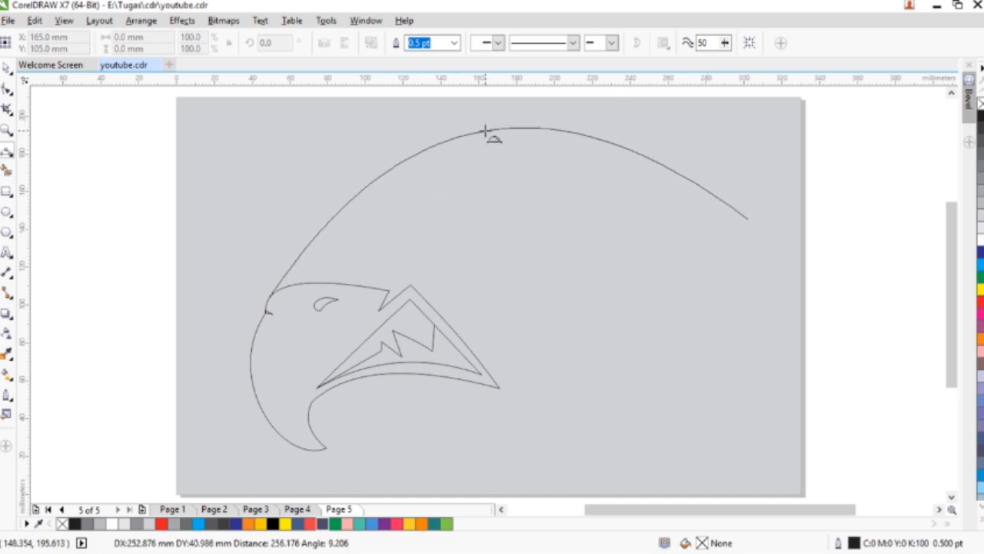
left_click(484, 123)
mouse_move(747, 218)
left_mouse_down()
mouse_move(673, 217)
mouse_move(783, 362)
mouse_move(785, 352)
mouse_move(691, 282)
mouse_move(777, 450)
mouse_move(654, 356)
mouse_move(673, 379)
mouse_move(680, 494)
mouse_move(623, 410)
mouse_move(612, 478)
mouse_move(596, 481)
mouse_move(542, 390)
mouse_move(503, 454)
mouse_move(523, 432)
mouse_move(466, 341)
mouse_move(499, 347)
left_mouse_up()
left_click(739, 259)
left_click(711, 300)
left_click(762, 387)
left_click(702, 393)
left_click(685, 437)
left_click(636, 422)
left_click(615, 446)
left_click(545, 395)
left_click(493, 368)
left_click(499, 348)
- Close the head outline by following the beak's upper edge back to its starting point
left_click_drag(499, 347, 340, 250)
left_click(455, 291)
left_click(379, 270)
left_click(389, 251)
left_click(331, 246)
- Adjust the head outline's nodes and curves where it meets the beak and along the lower and rear feathers
key("F10")
left_click(269, 255)
scroll(333, 237, "up", 2)
left_click(329, 239)
left_click(436, 266)
left_click_drag(283, 241, 255, 240)
scroll(447, 243, "down", 2)
left_click_drag(708, 439, 716, 449)
left_click_drag(701, 335, 707, 337)
left_click(740, 373)
- Draw a closed, slanted eye shape about 20.7 by 19.5 mm above the mouth with 3-point curves
left_click(7, 150)
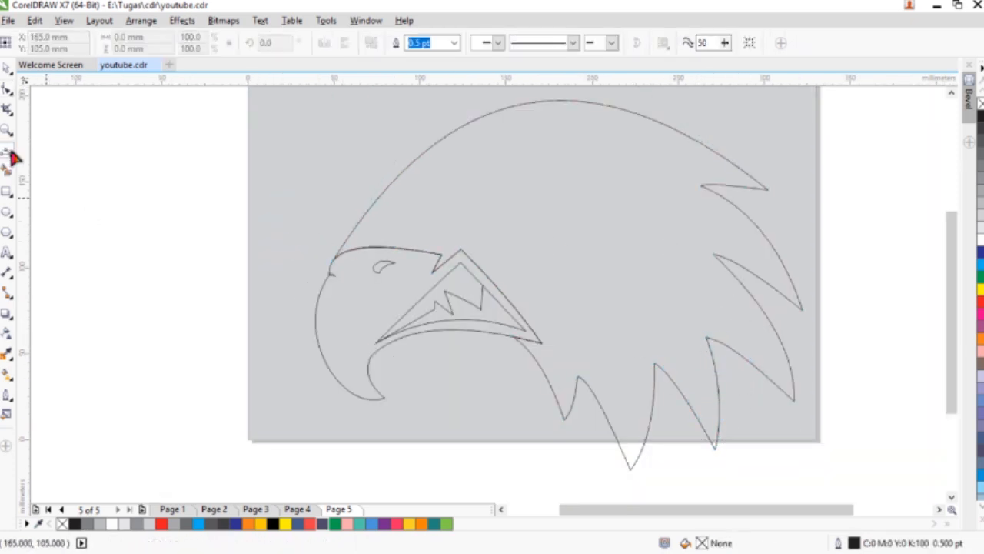
left_click(464, 223)
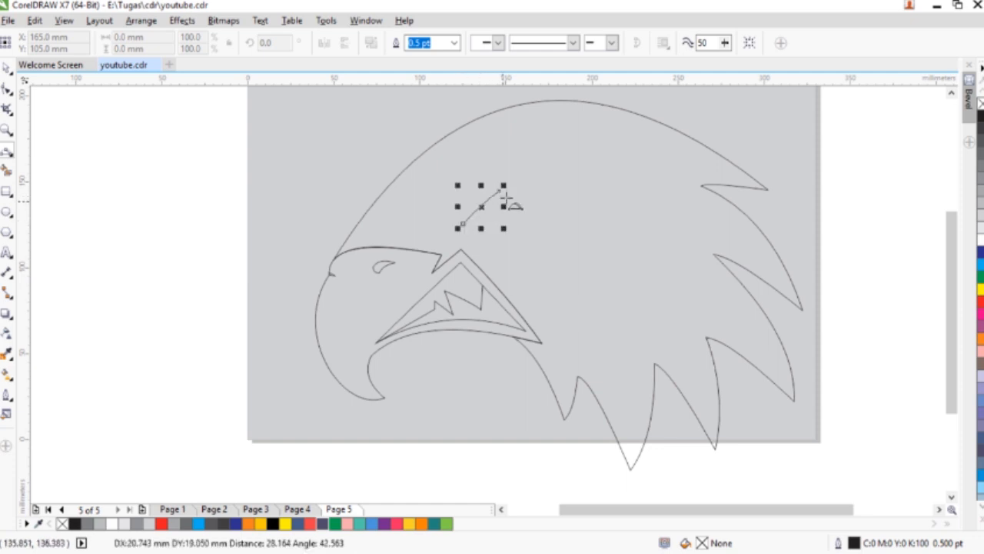
left_click(503, 186)
left_click(486, 222)
left_click(486, 223)
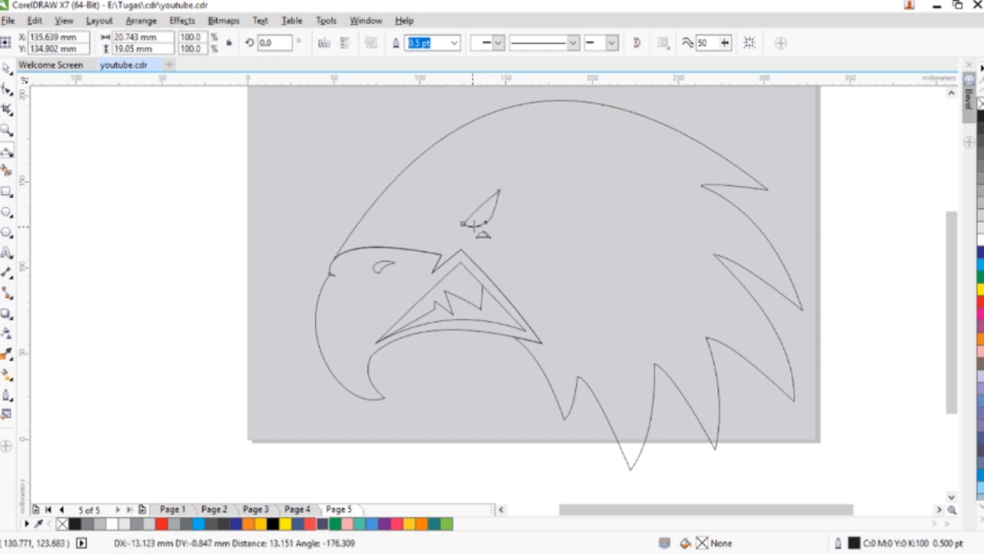
left_click(465, 223)
- Fill the background rectangle with 90% black and the head shape with 30% black
left_click(6, 70)
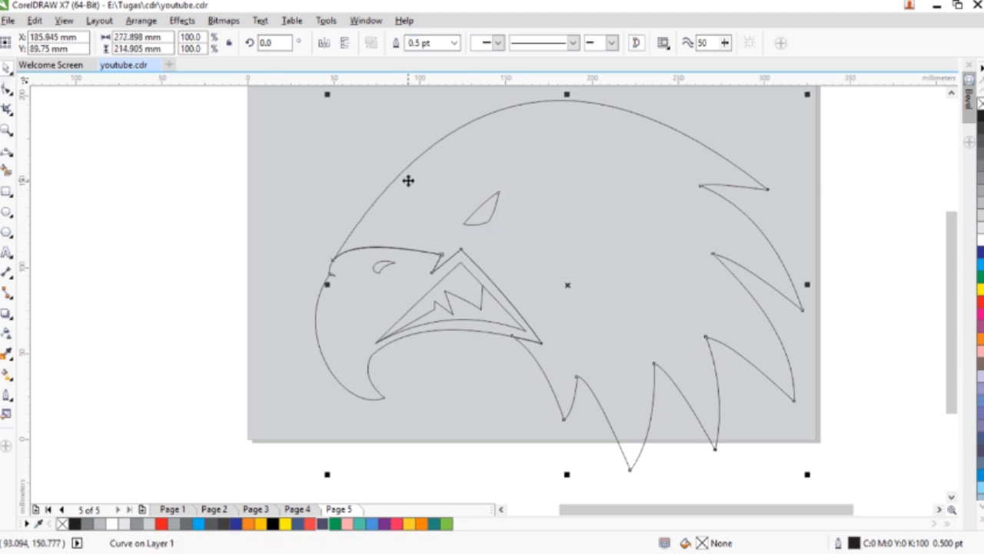
left_click(275, 144)
left_click(980, 139)
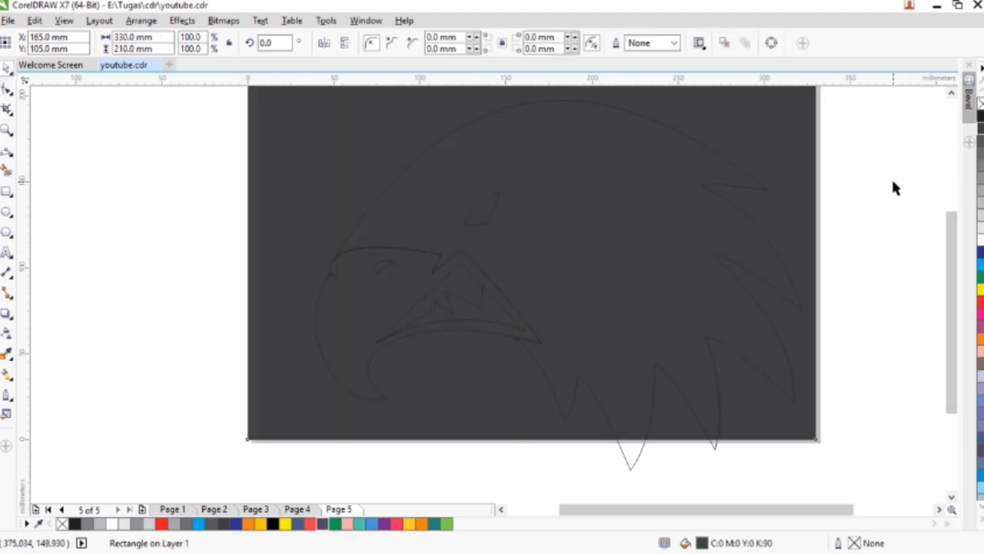
key("Tab")
left_click(979, 222)
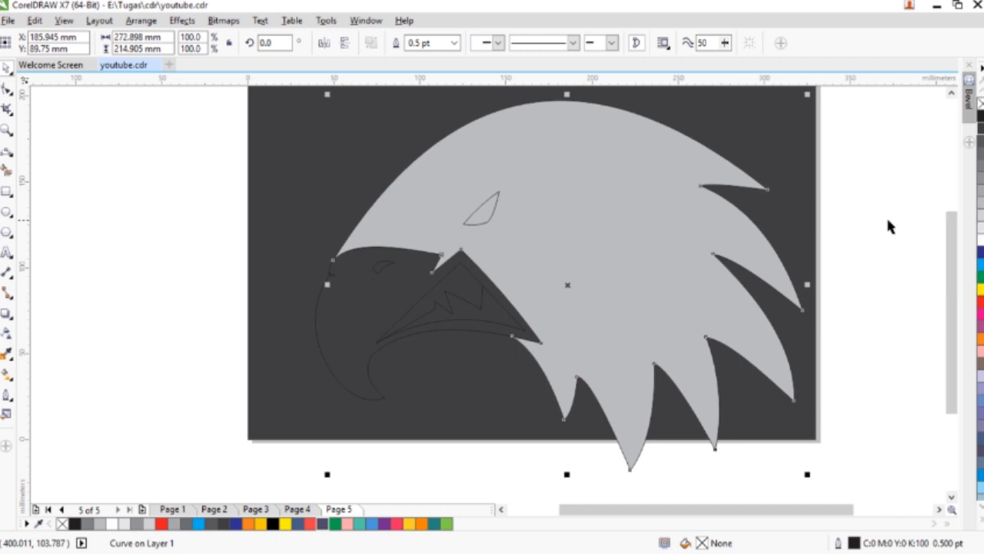
- Fill the eye and the beak with yellow (C0 M0 Y100 K0)
left_click(480, 210)
left_click(979, 289)
left_click(876, 269)
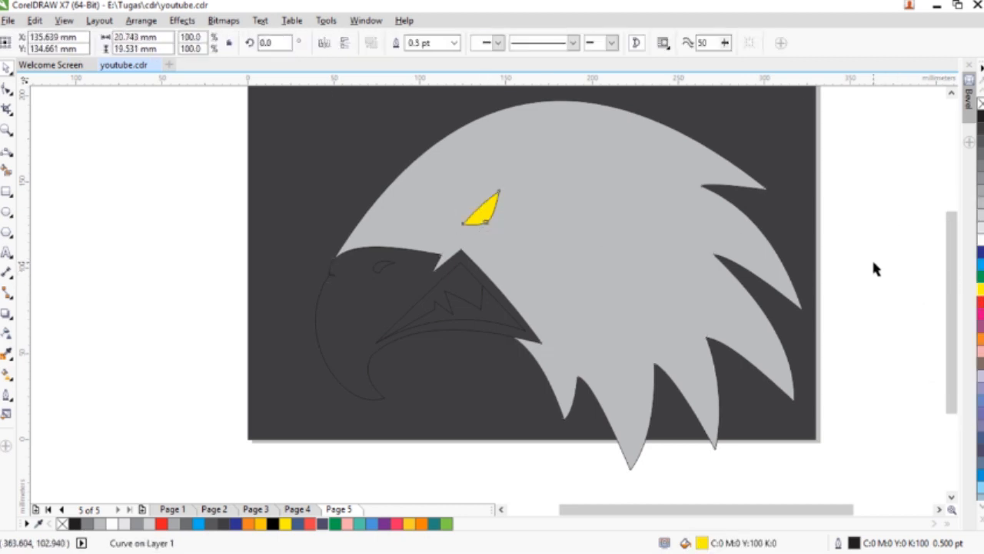
left_click(344, 306)
left_click(980, 289)
- Fill the mouth opening with white and the nostril with black
left_click(499, 445)
left_click(464, 286)
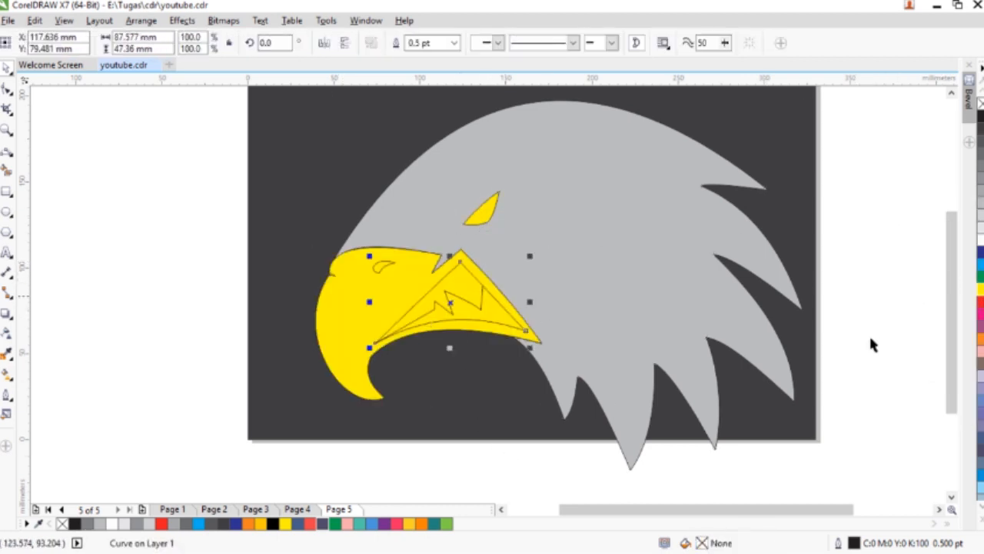
left_click(981, 243)
left_click(509, 471)
left_click(380, 265)
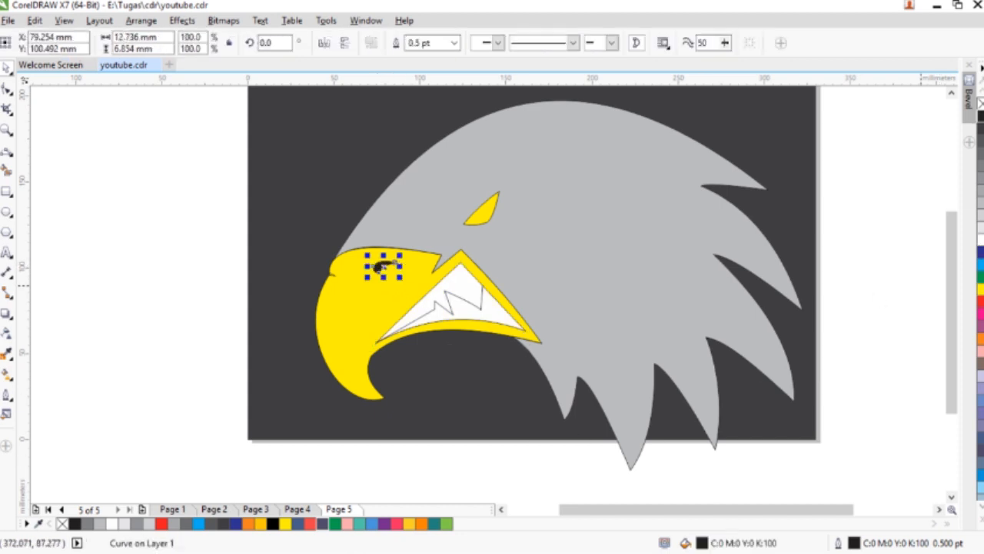
- Fill the small triangular notch at the beak's front edge with black
double_click(329, 272)
scroll(328, 271, "up", 4)
left_click(981, 117)
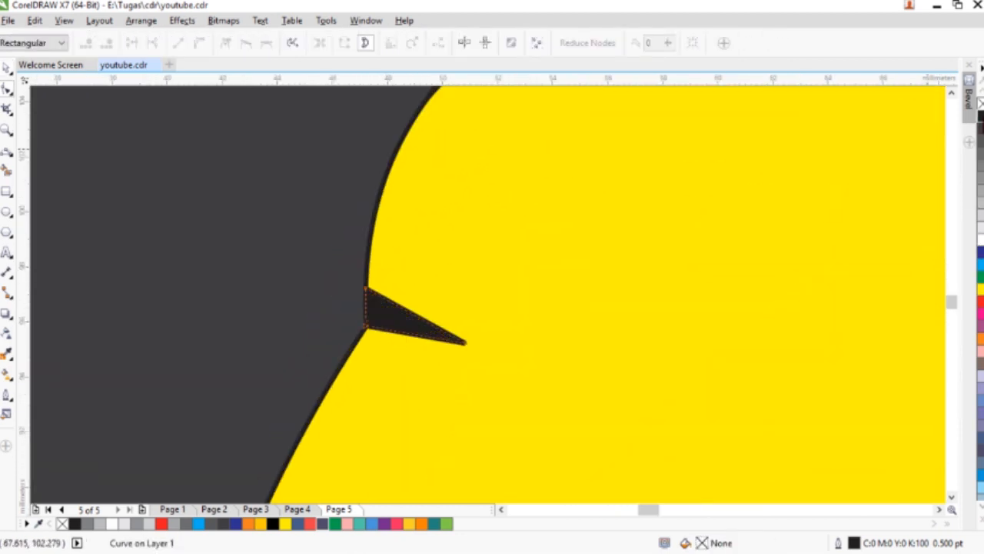
left_click(6, 71)
key("F4")
left_click(316, 245)
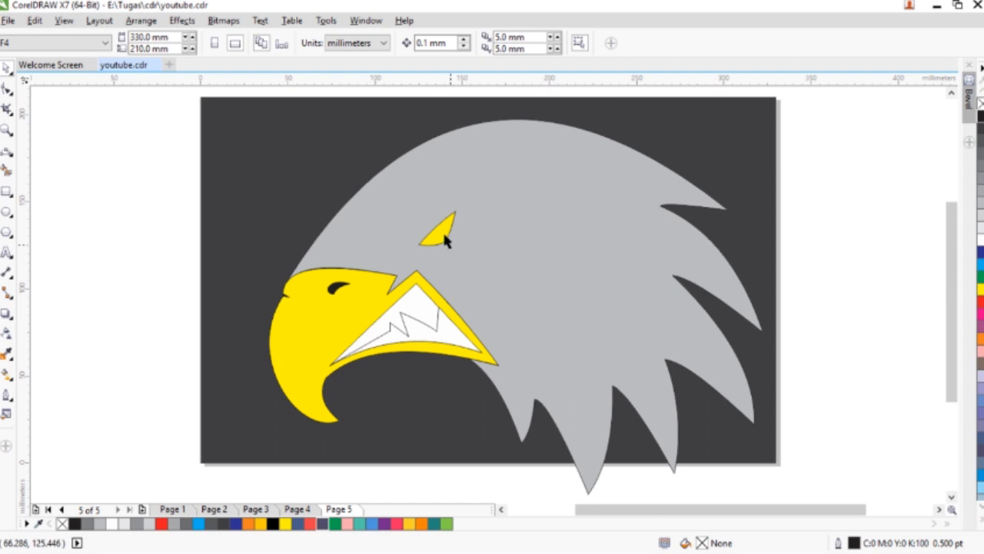
- Draw a circular pupil about 7.2 mm across inside the eye, with orange (C0 M60 Y100 K0) fill and outline
scroll(444, 241, "up", 3)
key("F7")
left_click_drag(406, 218, 465, 279)
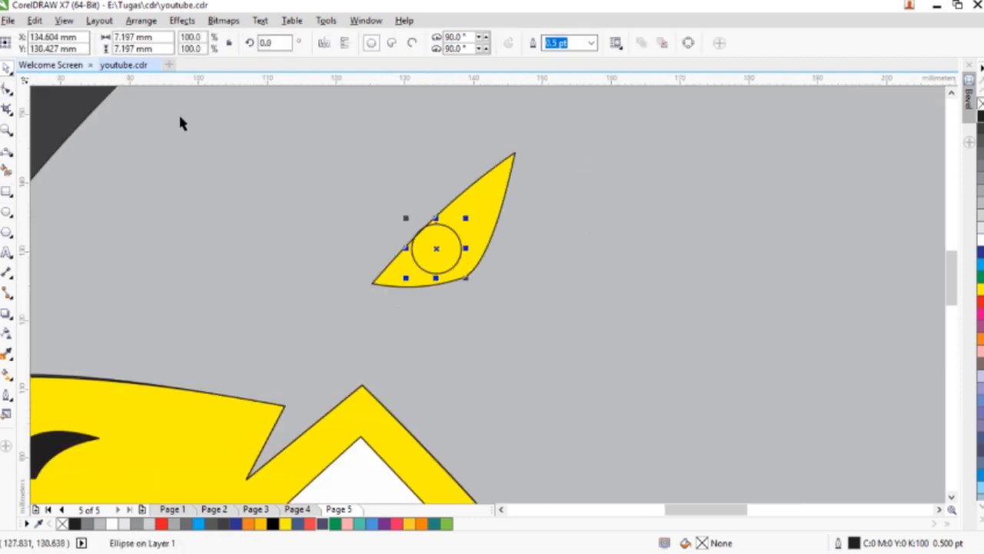
left_click(980, 338)
right_click(980, 338)
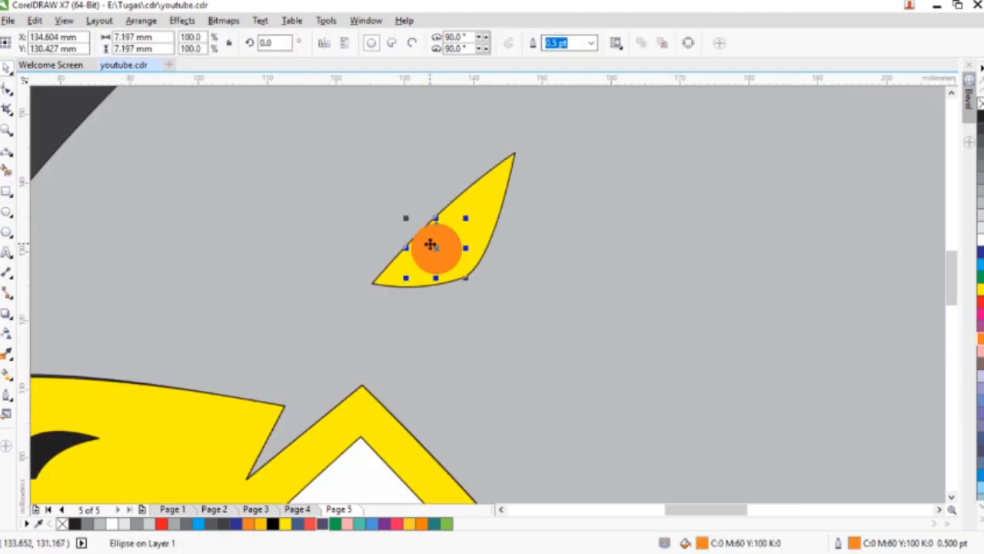
- Duplicate the head shape, scale the copy to about 88.2%, rotate it about 13.9° and position it over the head
scroll(430, 244, "down", 3)
left_click(516, 267)
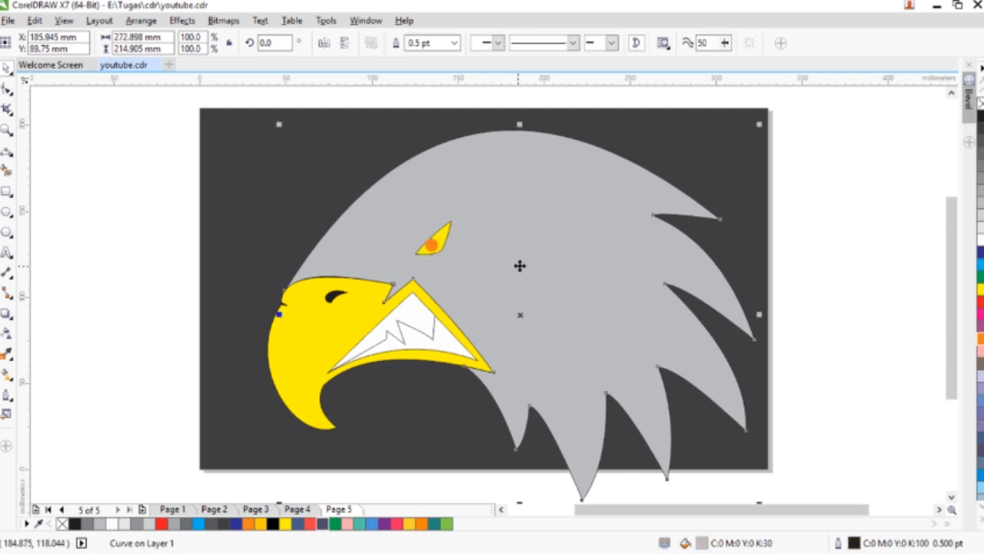
left_click_drag(760, 497, 734, 454)
right_click(734, 454)
left_click_drag(521, 298, 499, 295)
left_click_drag(702, 137, 682, 115)
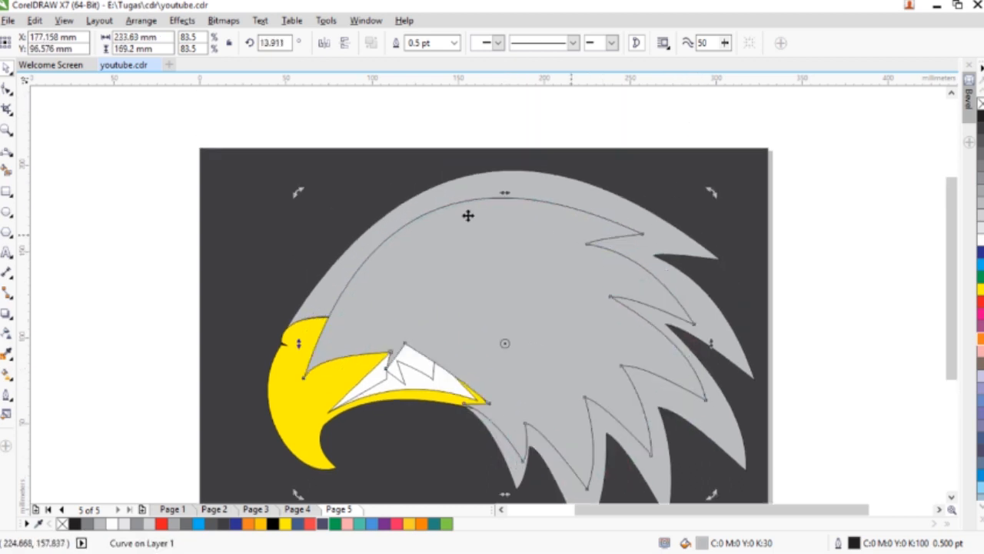
left_click_drag(298, 192, 275, 171)
- Reshape the copied head shape by moving its front node outward past the top of the beak
double_click(468, 279)
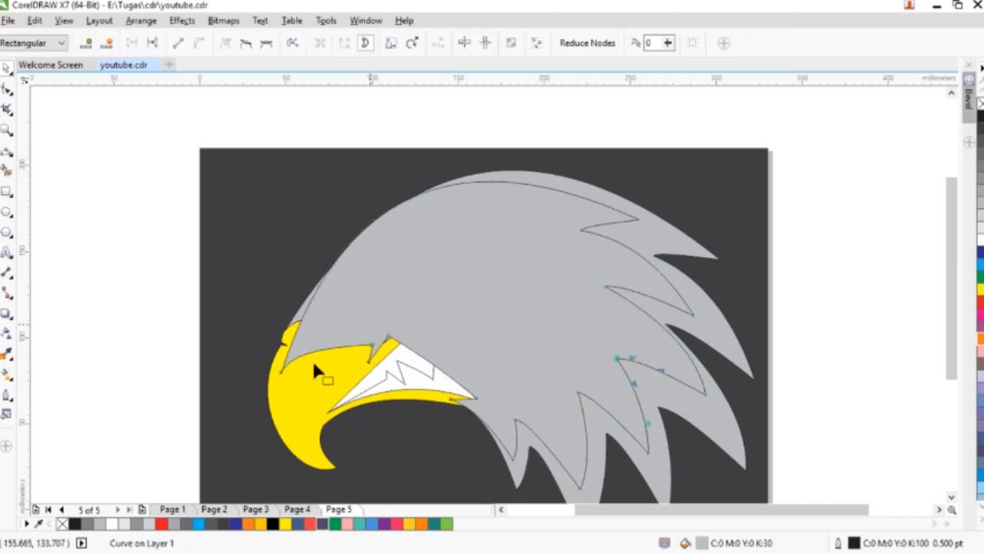
left_click_drag(259, 365, 265, 350)
key("space")
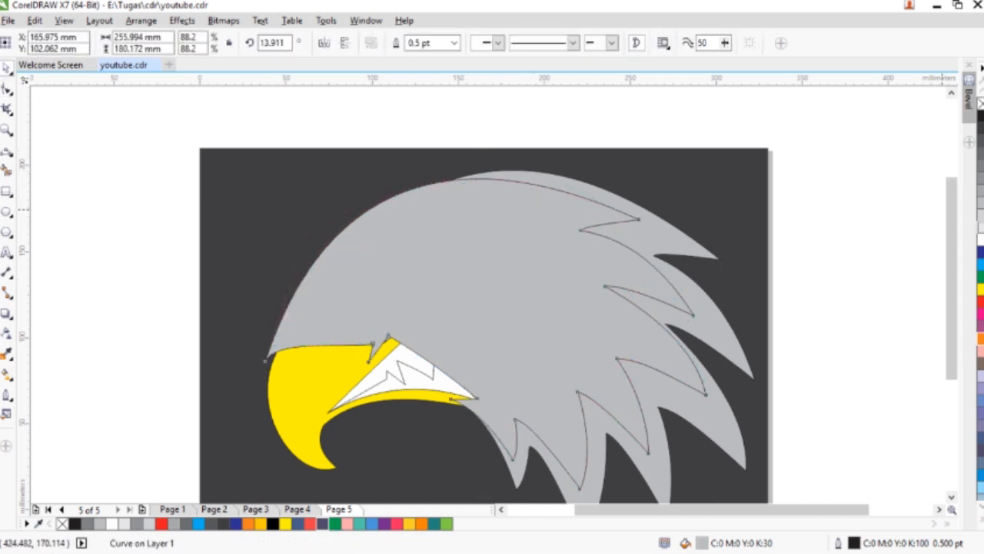
- Give the copied head shape a lighter grey fill with no outline and PowerClip it inside the original head
left_click(980, 228)
right_click(62, 523)
right_click(550, 238)
left_click(617, 189)
left_click(659, 236)
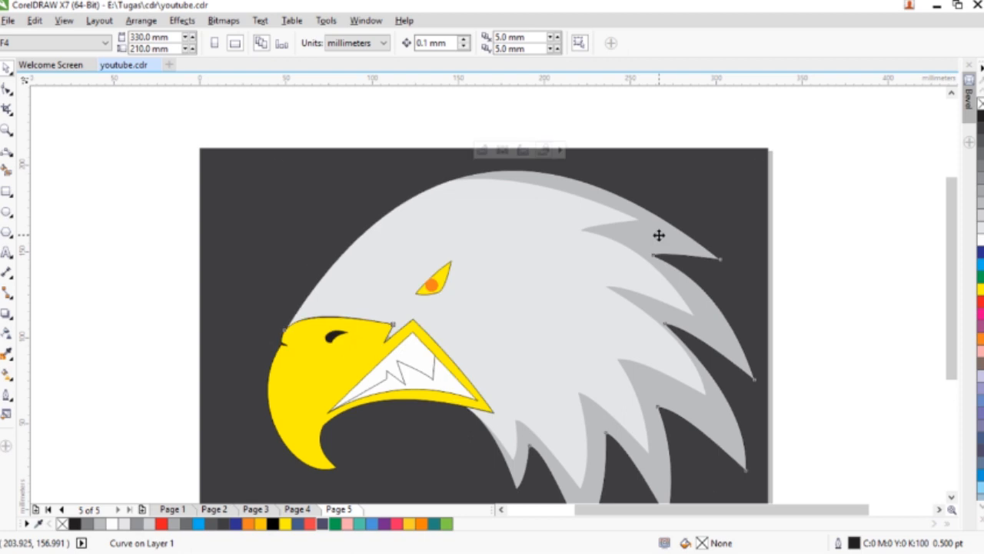
key("Escape")
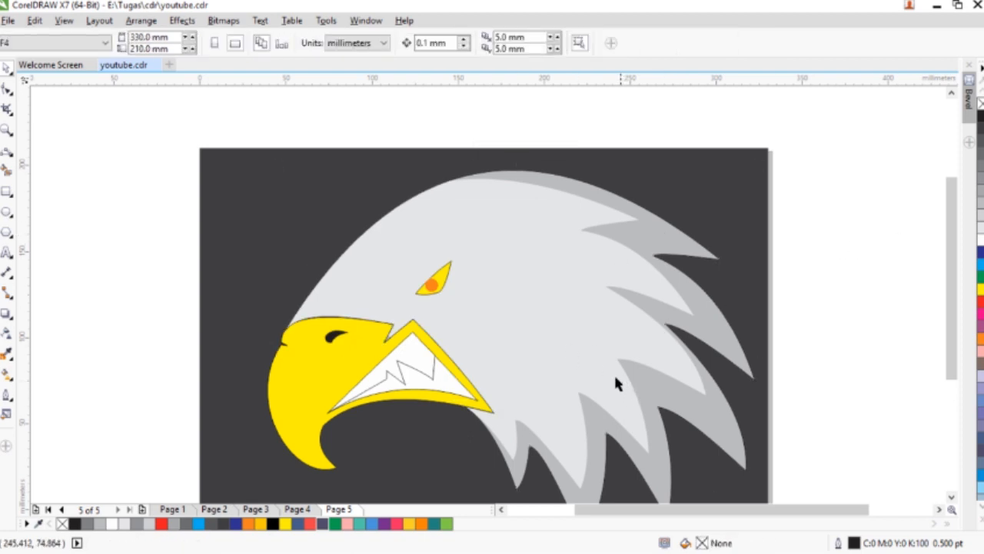
- Set the outline width of the zigzag teeth line and the white mouth shape to 4 pt
left_click(415, 370)
left_click(455, 43)
left_click(428, 145)
left_click(445, 382)
left_click(454, 43)
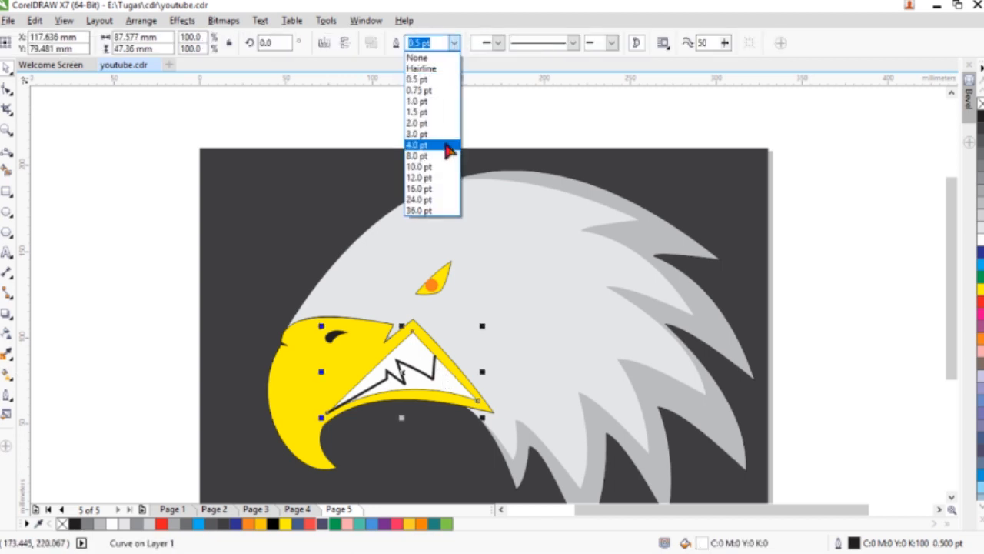
left_click(445, 145)
- Set the yellow beak's outline width to 8 pt
left_click(306, 337)
left_click(455, 43)
left_click(435, 156)
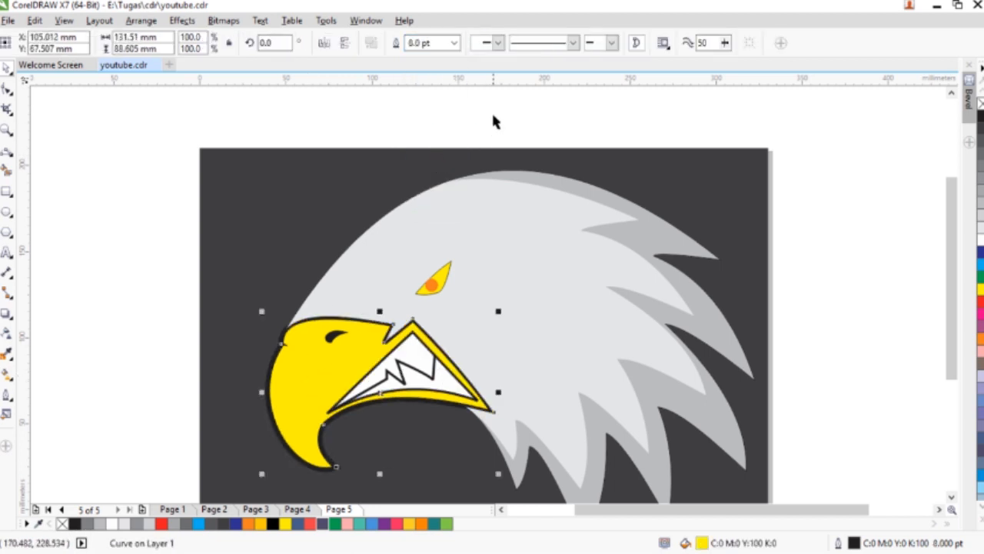
- Send the head behind the beak, keeping the dark background rectangle at the very back
left_click(549, 226)
key("shift+Page_Down")
left_click(247, 338)
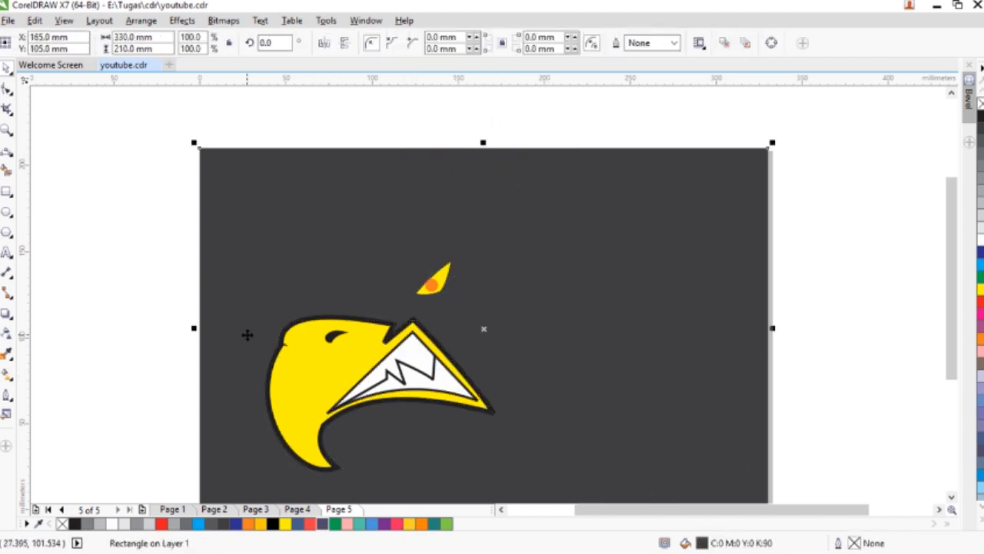
key("shift+Page_Down")
- Set the head's outline width to 8 pt and the eye's outline width to 4 pt
left_click(726, 342)
left_click(454, 43)
left_click(423, 151)
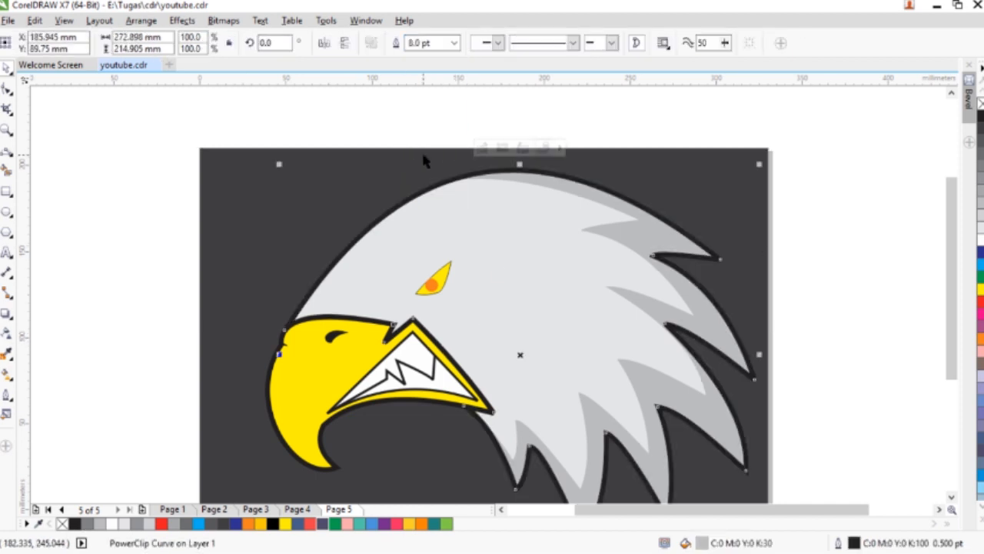
left_click(435, 278)
left_click(458, 44)
left_click(432, 144)
key("Escape")
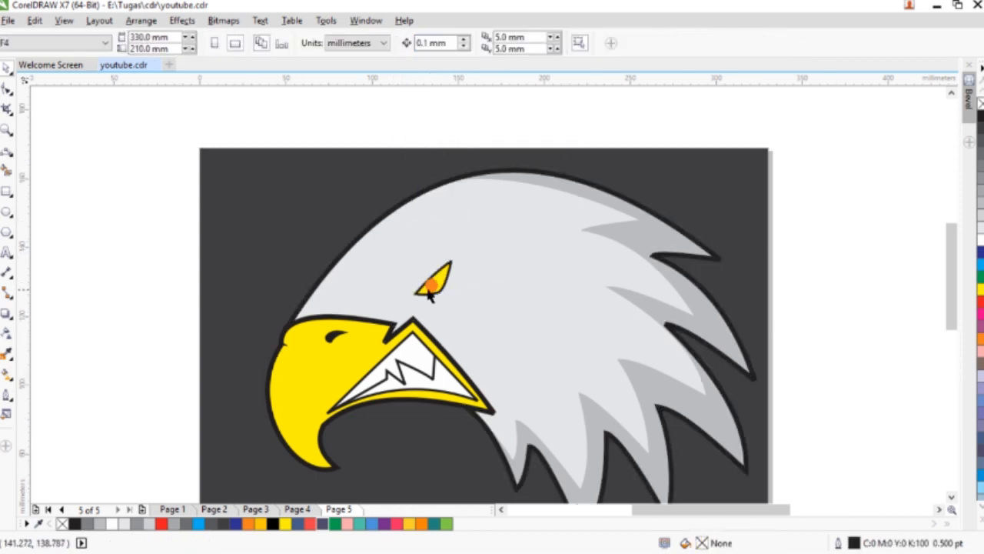
- Apply a linear fountain fill to the pupil, running upward from orange to red
scroll(430, 291, "up", 2)
left_click(441, 275)
key("g")
left_click_drag(445, 244, 444, 242)
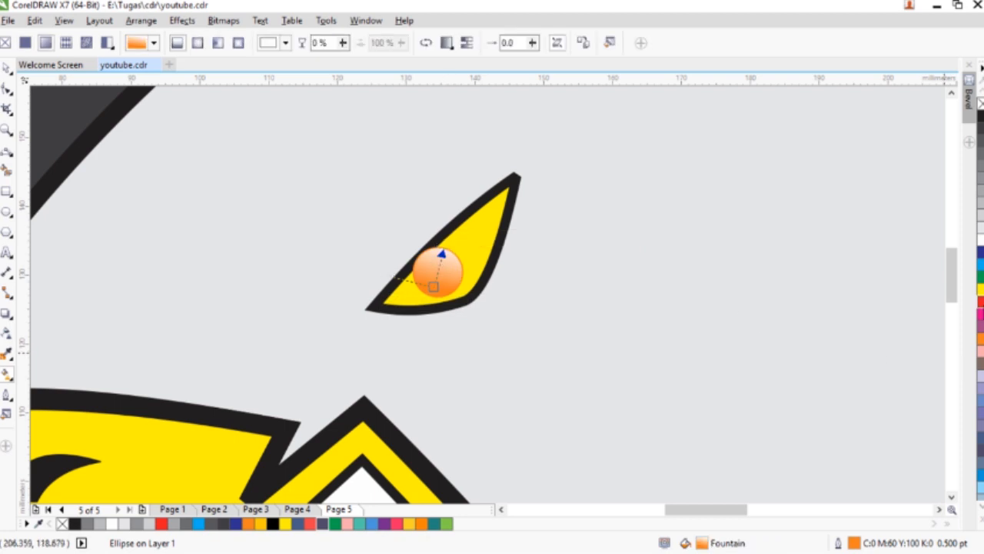
left_click(980, 302)
- Remove the pupil's outline and PowerClip the pupil inside the eye shape
left_click(6, 68)
right_click(446, 275)
left_click(478, 229)
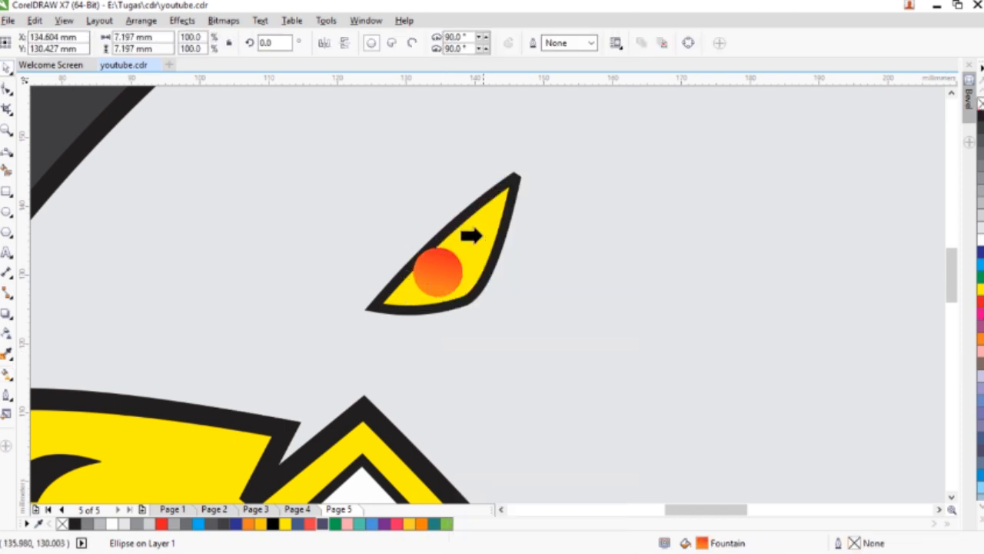
left_click(477, 234)
scroll(477, 233, "down", 2)
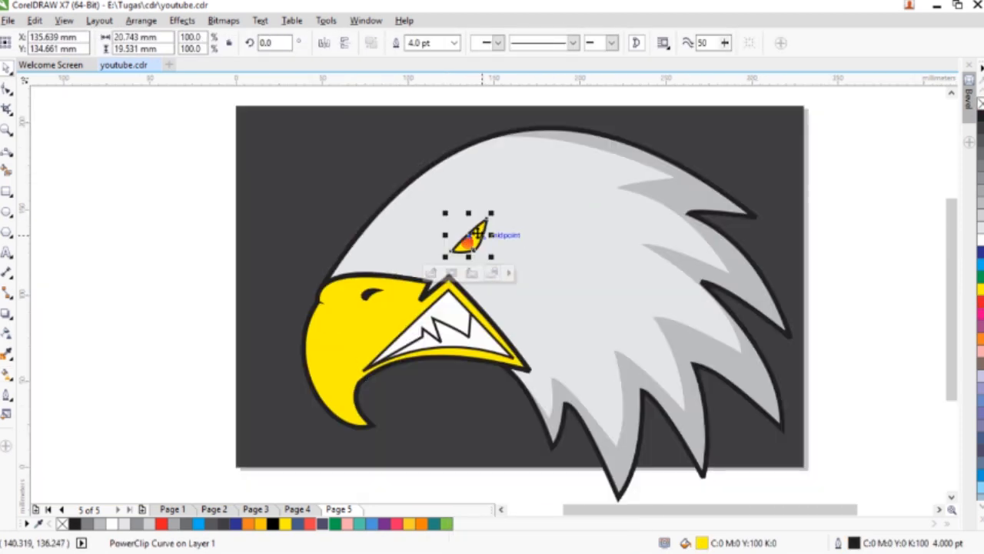
left_click(202, 253)
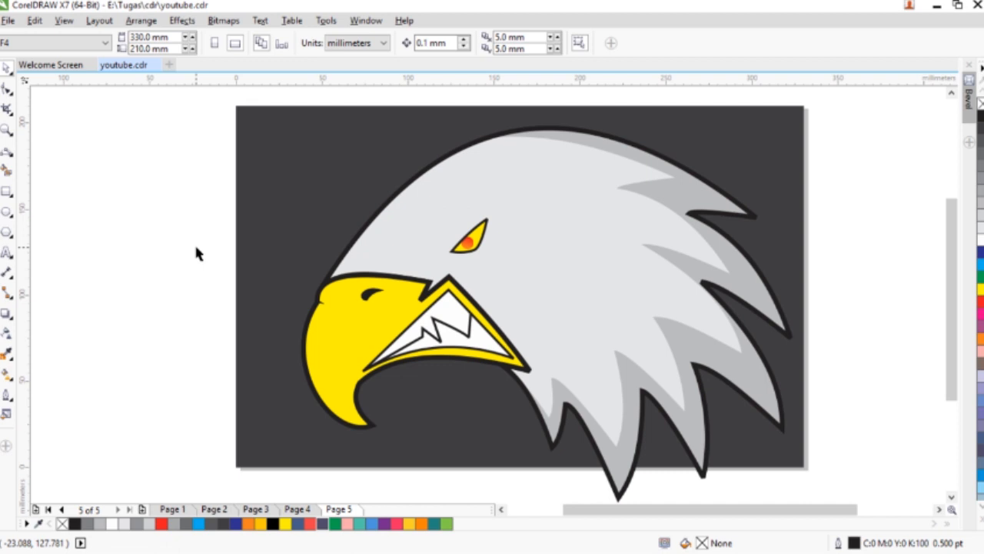
- Start a face shading shape with the 3-Point Curve tool, tracing from the forehead outline along the beak's upper edge to the mouth corner
left_click(6, 153)
scroll(325, 259, "up", 3)
mouse_move(264, 327)
left_mouse_down()
mouse_move(669, 331)
mouse_move(650, 384)
mouse_move(749, 312)
left_mouse_up()
left_click(667, 338)
left_click(651, 383)
left_click(750, 312)
scroll(751, 312, "down", 2)
- Continue the shading shape from the neck outline upward with a row of jagged feather tips behind the mouth
mouse_move(818, 389)
left_mouse_down()
mouse_move(828, 404)
mouse_move(745, 395)
mouse_move(780, 440)
mouse_move(781, 415)
mouse_move(788, 423)
mouse_move(776, 379)
left_mouse_up()
left_click(810, 377)
scroll(826, 405, "up", 2)
scroll(746, 395, "down", 3)
left_click(788, 424)
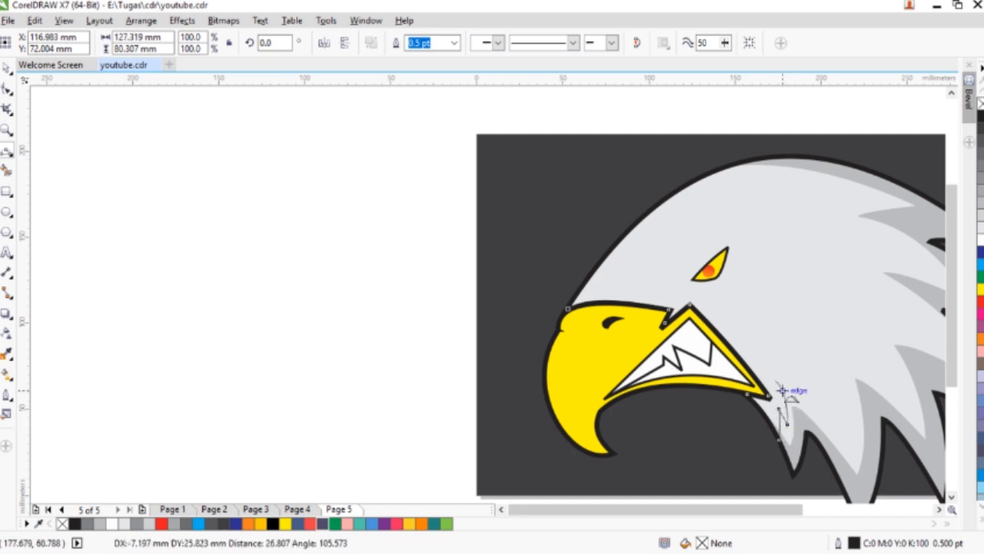
left_click(787, 388)
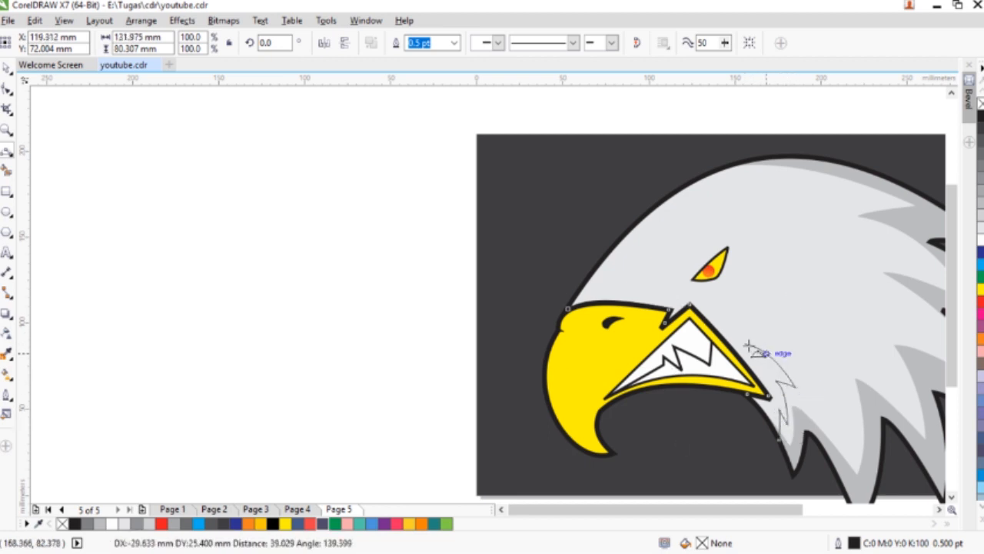
left_click(772, 344)
left_click(724, 317)
left_click_drag(725, 316, 714, 310)
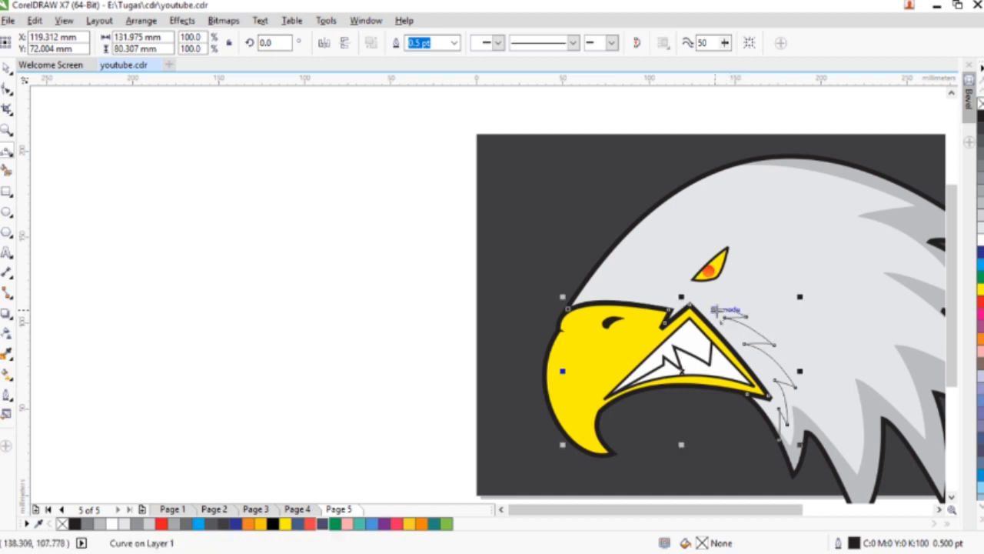
- Add a curved feather spike to the shading shape, sweeping up behind the eye and back beneath it
left_click_drag(744, 270, 690, 304)
key("Escape")
left_click_drag(742, 269, 698, 297)
left_click(717, 292)
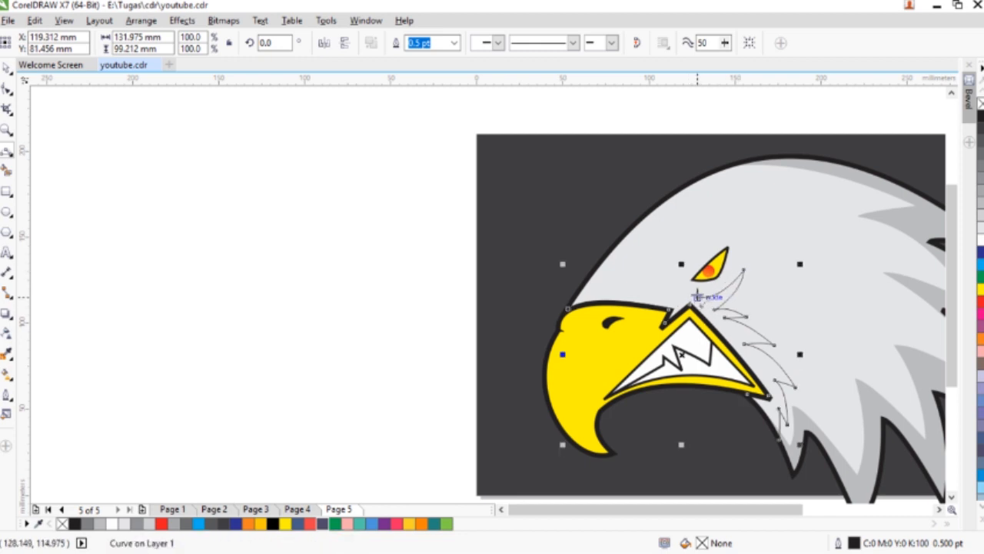
- Draw the shading shape's small scalloped edge above the beak, starting at the forehead outline
scroll(566, 307, "up", 2)
left_click_drag(564, 308, 742, 264)
left_click(610, 271)
scroll(612, 270, "up", 1)
left_click(620, 273)
left_click(633, 271)
left_click(646, 275)
- Draw the taller forehead spikes and the long brow curve, closing the shading shape below the eye at about 132 × 125 mm
left_click(701, 274)
left_click(721, 243)
scroll(729, 260, "down", 2)
left_click(730, 260)
left_click(742, 264)
left_click_drag(742, 263, 809, 218)
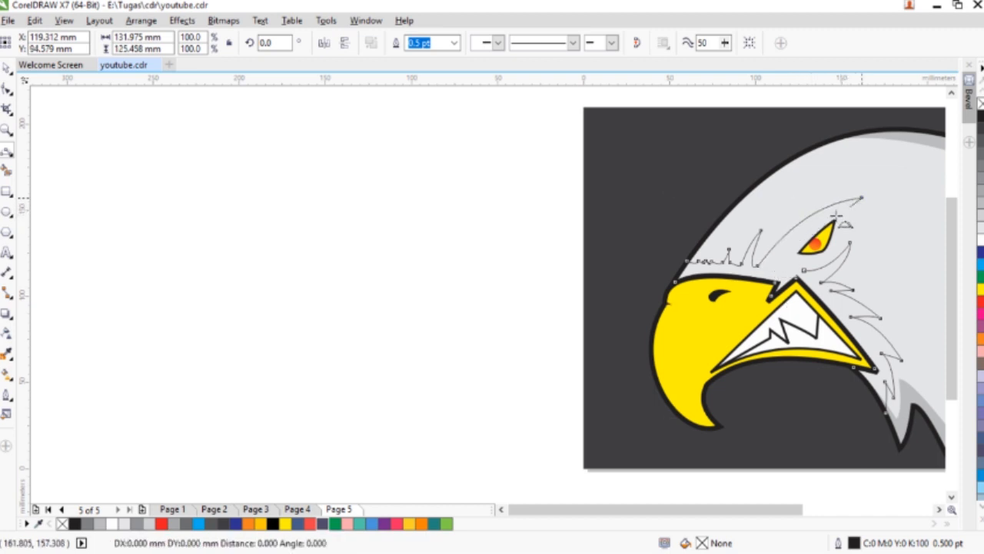
left_click(773, 262)
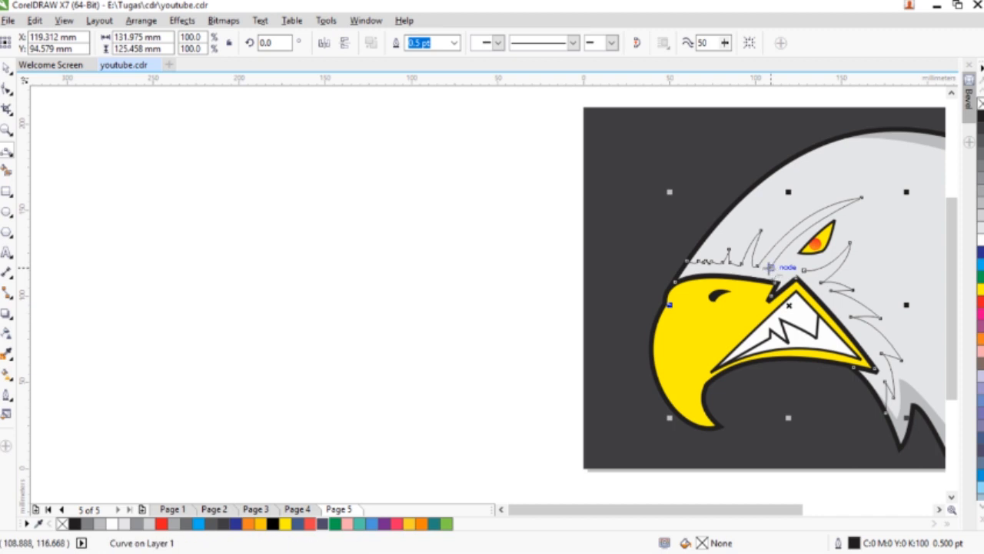
- Fill the face shading shape with 40% Black and remove its outline
key("space")
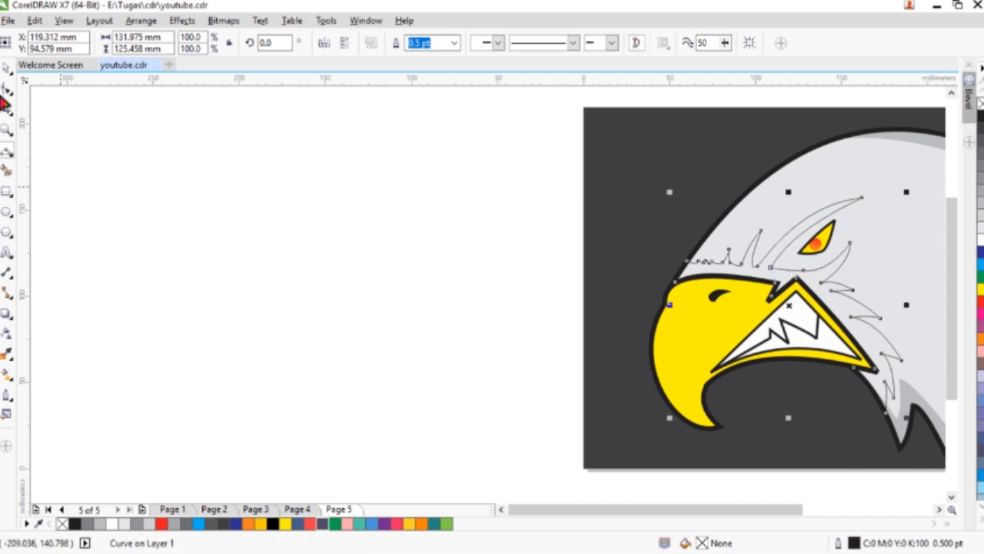
left_click(980, 203)
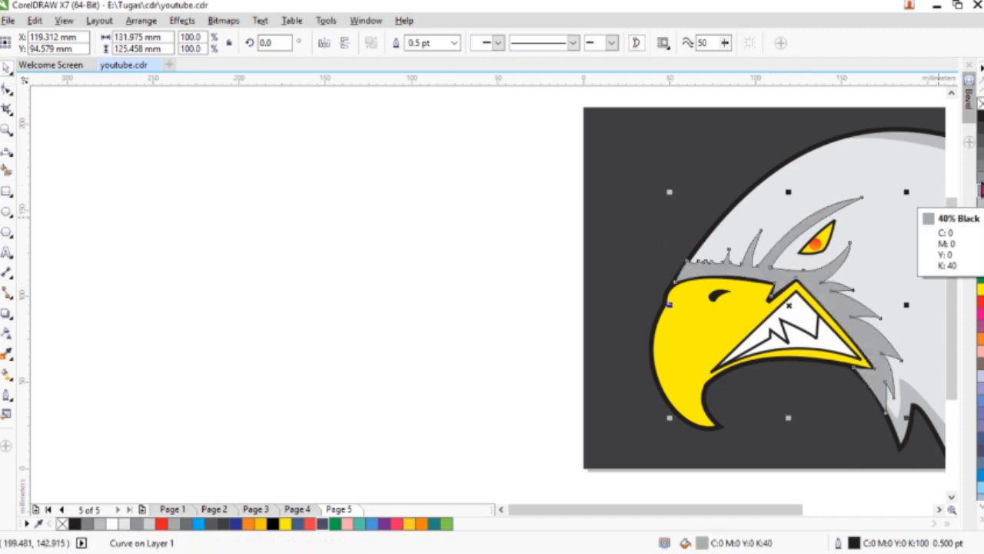
right_click(980, 108)
left_click(880, 216)
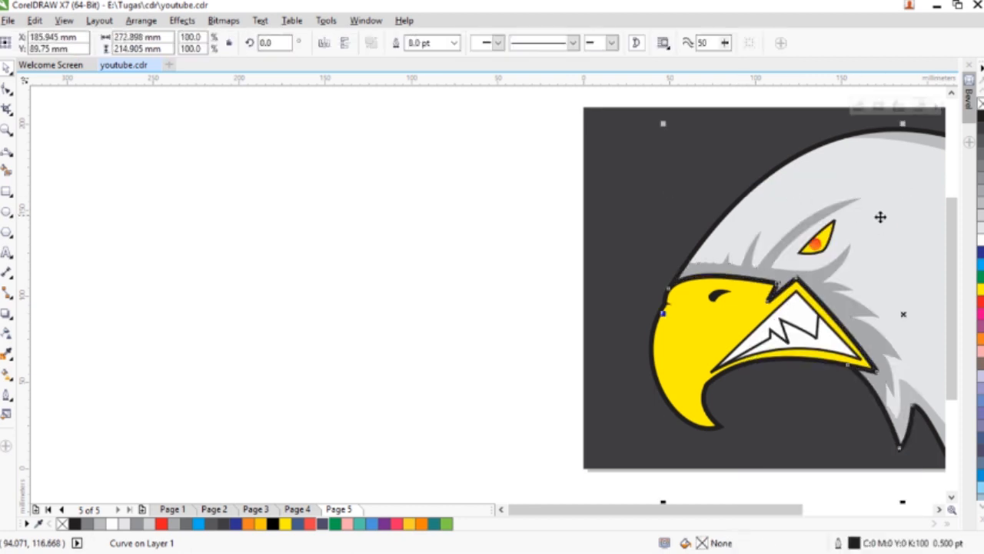
left_click(427, 286)
key("h")
left_click_drag(635, 256, 308, 260)
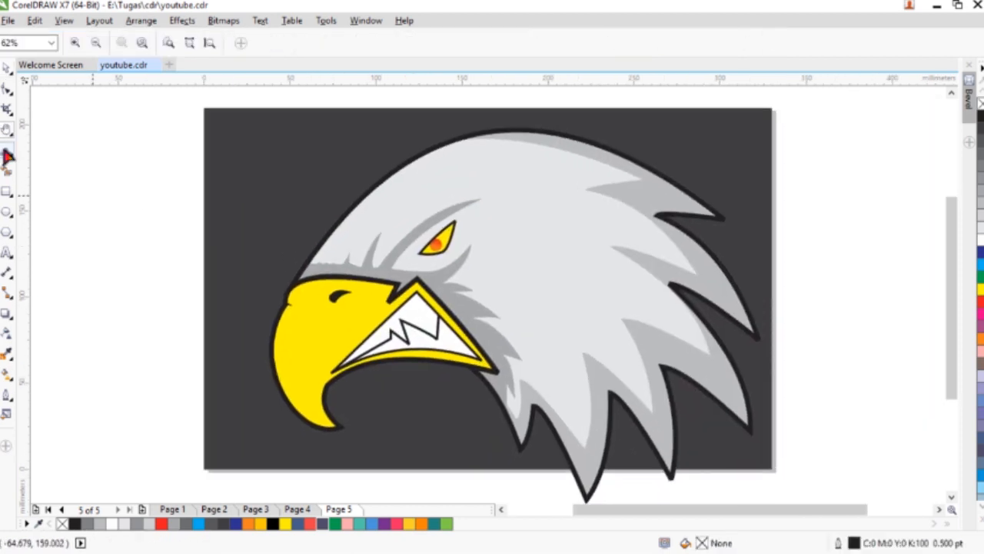
- Start a second 3-Point Curve shape inside the grey shading, tracing the forehead edge and the narrow spike above the beak
left_click(6, 152)
scroll(415, 262, "up", 2)
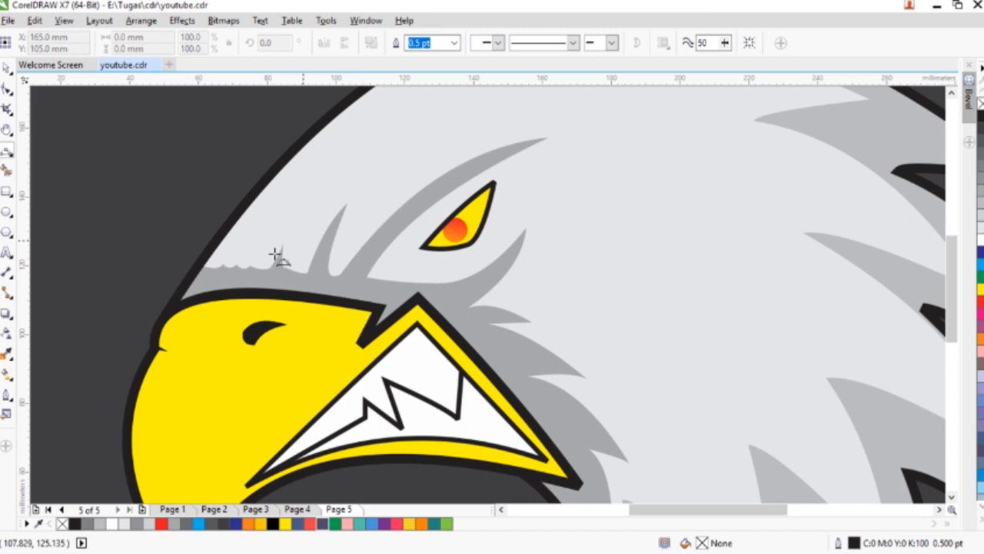
scroll(230, 258, "up", 2)
mouse_move(334, 285)
left_mouse_down()
mouse_move(326, 276)
mouse_move(400, 289)
mouse_move(461, 152)
mouse_move(433, 295)
mouse_move(475, 292)
mouse_move(631, 177)
mouse_move(569, 199)
mouse_move(643, 162)
left_mouse_up()
left_click(269, 285)
left_click(375, 290)
left_click(435, 187)
left_click(422, 274)
left_click(465, 297)
- Extend the inner shape along the brow to its pointed tip and down behind the eye
scroll(466, 296, "down", 1)
left_click(535, 224)
key("ctrl+z")
mouse_move(543, 215)
left_mouse_down()
mouse_move(675, 149)
mouse_move(623, 250)
mouse_move(634, 224)
left_mouse_up()
left_click(646, 159)
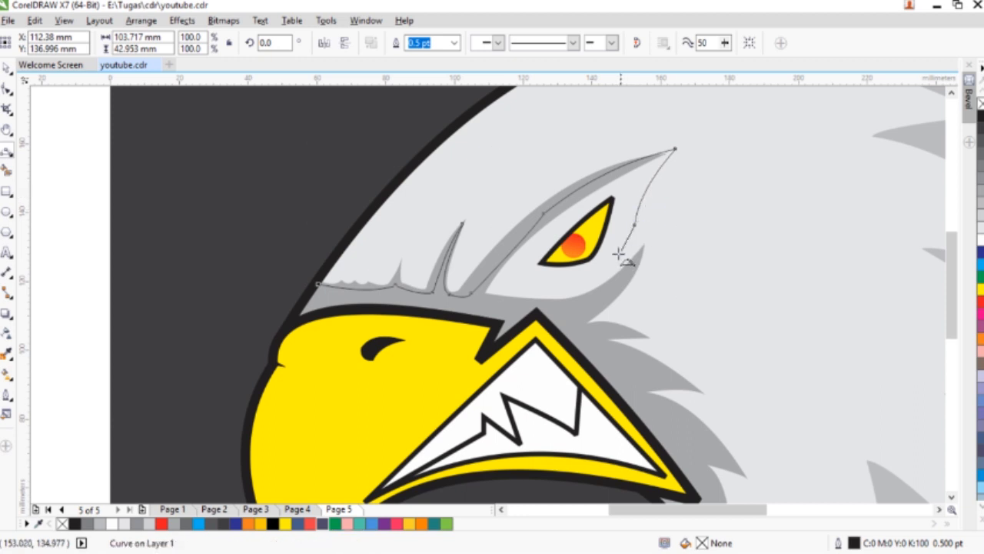
- Continue the inner shape beneath the eye with a curved spike and the first feather tips beside the mouth
left_click(548, 302)
left_click(602, 294)
left_click_drag(636, 268, 579, 318)
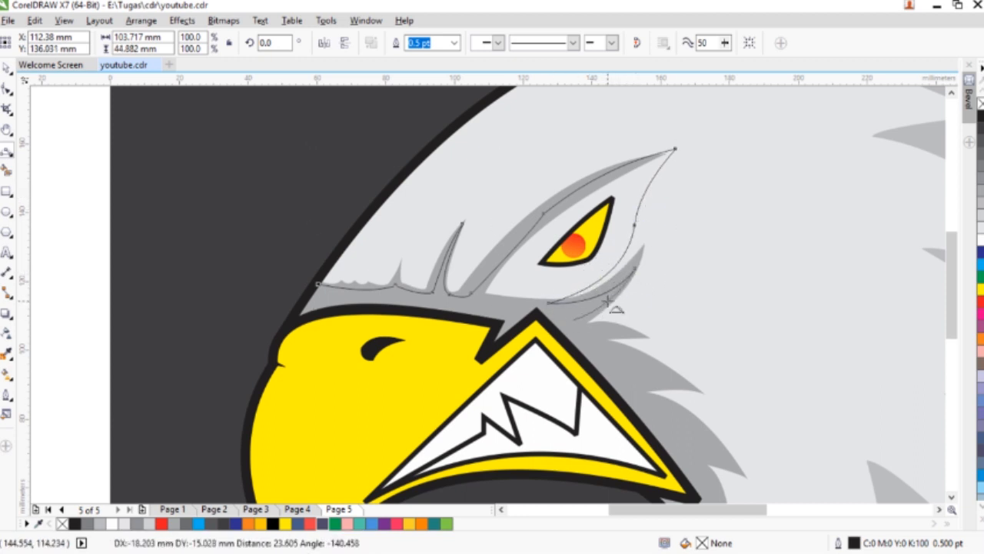
left_click(607, 300)
scroll(580, 325, "up", 1)
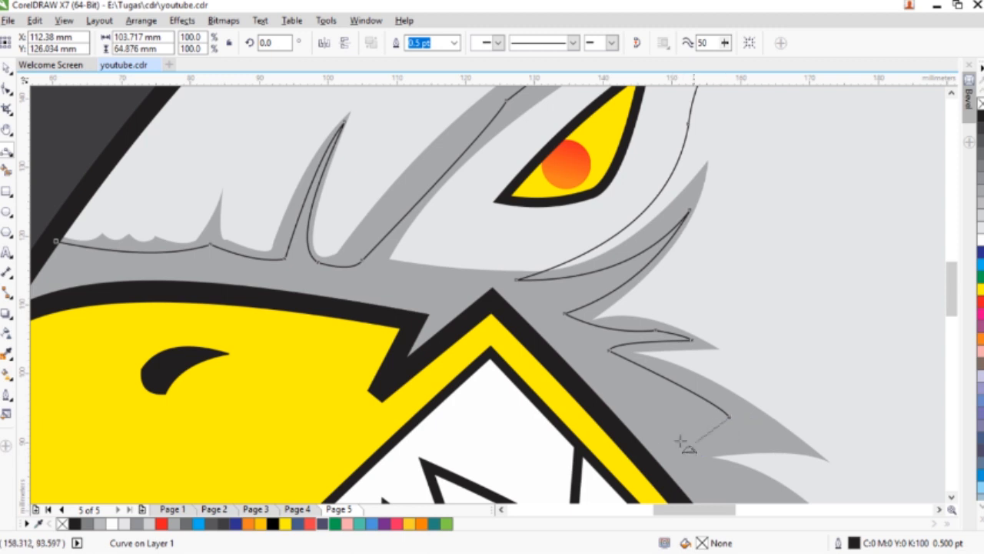
left_click(698, 435)
- Trace the inner shape's remaining feather tips down to the neck outline and across to the underside of the lower beak
key("h")
mouse_move(696, 433)
left_mouse_down()
mouse_move(551, 194)
mouse_move(728, 354)
left_mouse_up()
left_click(10, 155)
left_click(94, 261)
left_click_drag(725, 450, 584, 271)
scroll(697, 462, "down", 3)
left_click(696, 423)
left_click(583, 272)
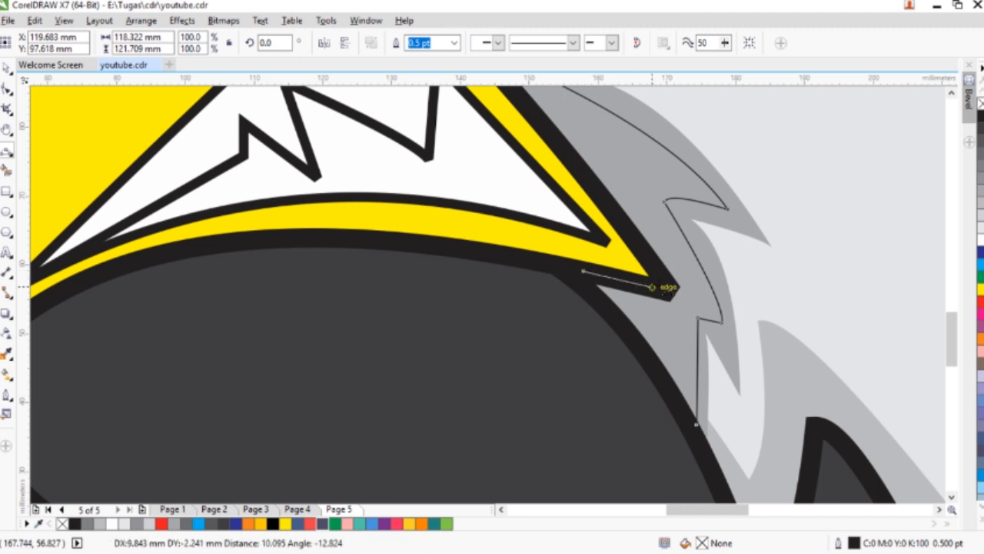
- Close the inner shape by following the mouth corner and the beak's upper edge back to the forehead
left_click(666, 285)
scroll(666, 285, "down", 2)
scroll(666, 284, "up", 1)
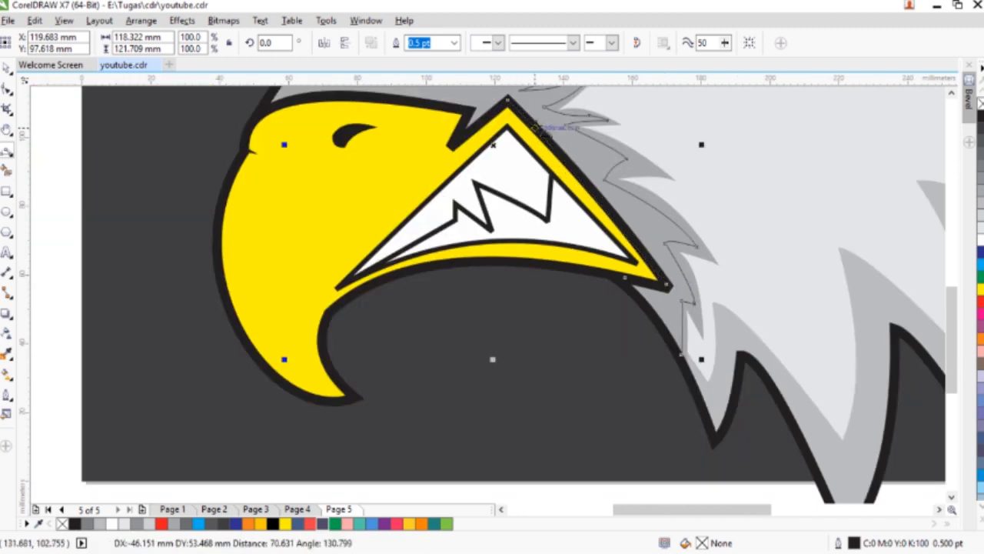
left_click(507, 100)
left_click(453, 143)
left_click(469, 114)
scroll(469, 114, "up", 1)
left_click(262, 147)
left_click(330, 135)
left_click_drag(263, 147, 289, 112)
left_click(290, 111)
- Fill the inner face shape with black and reshape its forehead end into a smooth curve meeting the head outline
key("F4")
left_click(980, 116)
left_click(4, 91)
scroll(304, 259, "up", 1)
left_click_drag(508, 212, 496, 213)
scroll(368, 257, "up", 1)
scroll(283, 249, "up", 1)
left_click_drag(228, 222, 247, 183)
left_click_drag(377, 209, 288, 275)
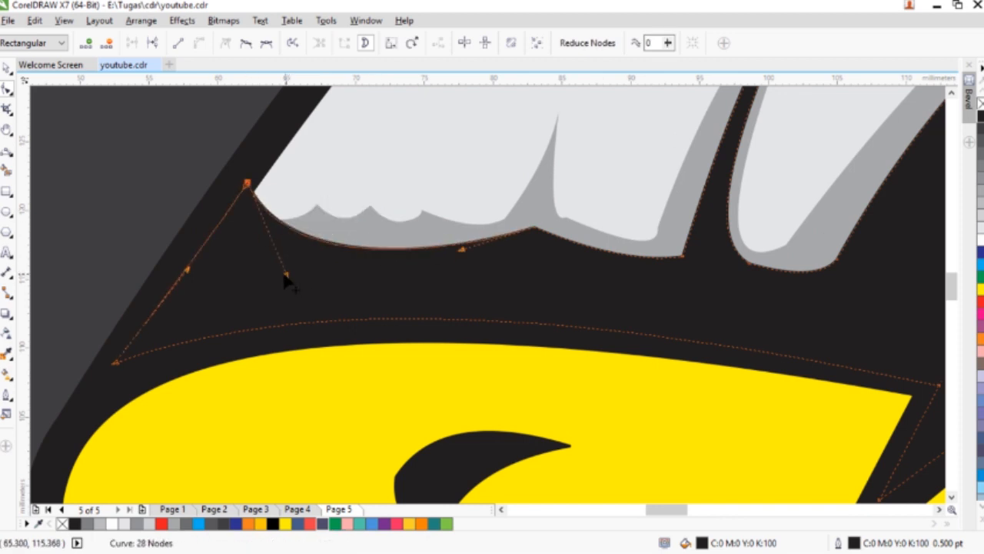
- PowerClip the black face shape inside the head
scroll(286, 281, "down", 3)
right_click(459, 202)
left_click(477, 188)
left_click(732, 154)
left_click_drag(797, 454, 878, 481)
left_click(134, 311)
- Start a beak highlight shape with 3-Point Curve, running from the inner hook around its tip to the outer edge
left_click(7, 151)
scroll(336, 327, "up", 2)
left_click(365, 351)
left_click(390, 377)
left_click(390, 377)
left_click(253, 245)
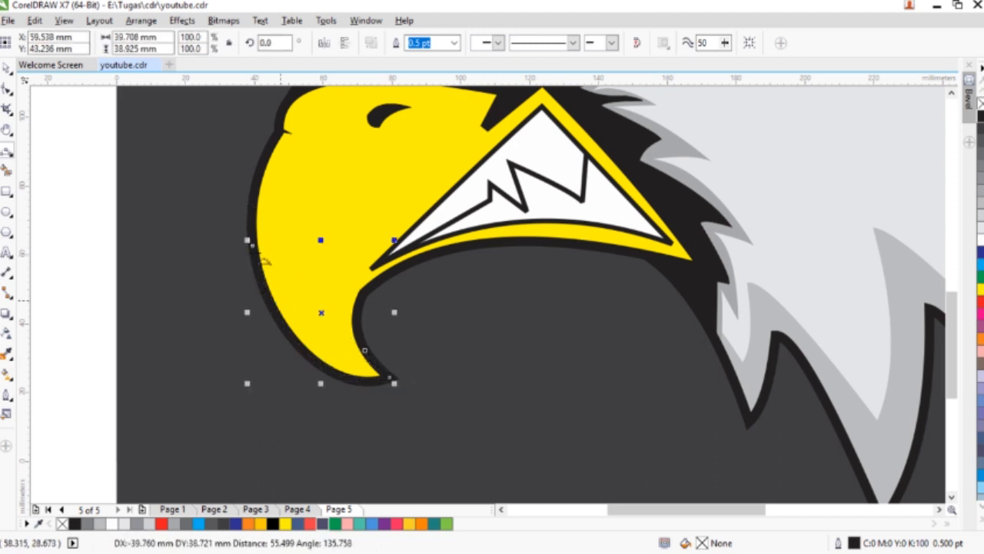
- Extend the highlight over the beak's top and close it with an inner curve down to the hook tip, about 40 × 85 mm
scroll(254, 246, "up", 3)
left_click_drag(279, 233, 360, 473)
left_click(286, 212)
left_click(346, 190)
left_click(304, 224)
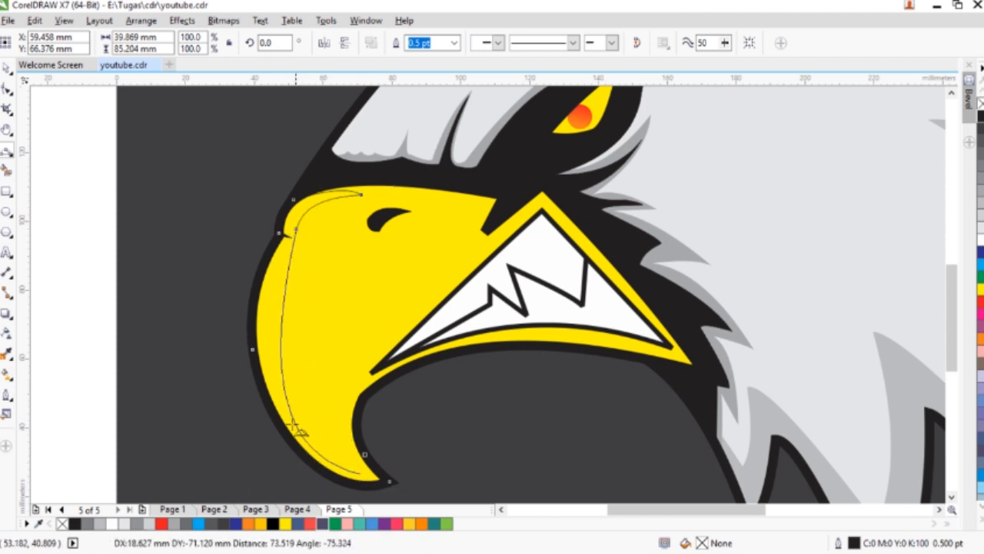
left_click(366, 465)
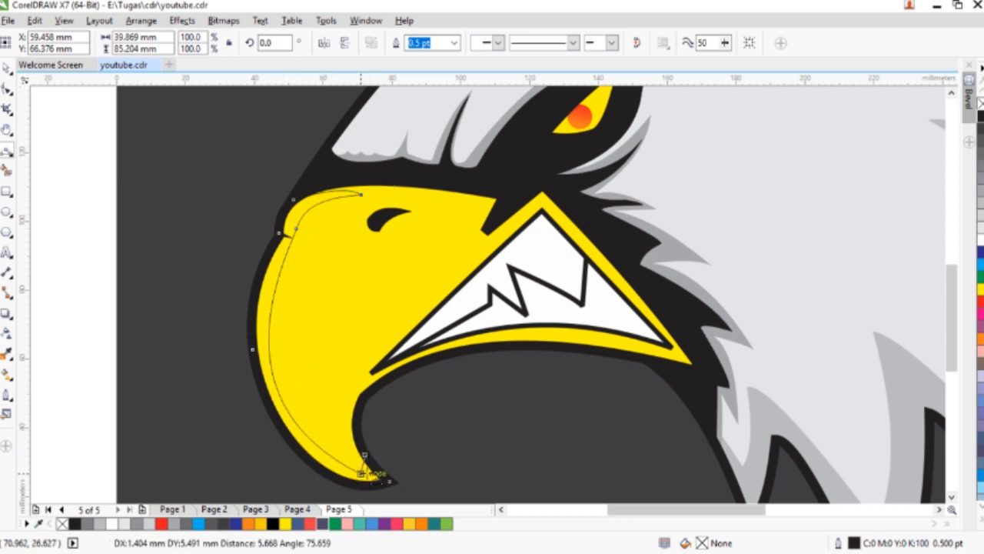
left_click(361, 474)
- Color the beak highlight's fill and outline white
left_click(980, 239)
right_click(980, 239)
left_click(7, 70)
right_click(268, 274)
left_click(80, 228)
- Fade the beak highlight upward with a linear transparency and PowerClip it inside the beak
left_click(7, 333)
left_click_drag(313, 459, 292, 99)
key("space")
right_click(265, 282)
left_click(319, 187)
left_click(346, 292)
left_click(59, 233)
- Start a beak shading shape with a 3-Point Curve along the hook's inner edge between its tip and the mouth corner
left_click(8, 154)
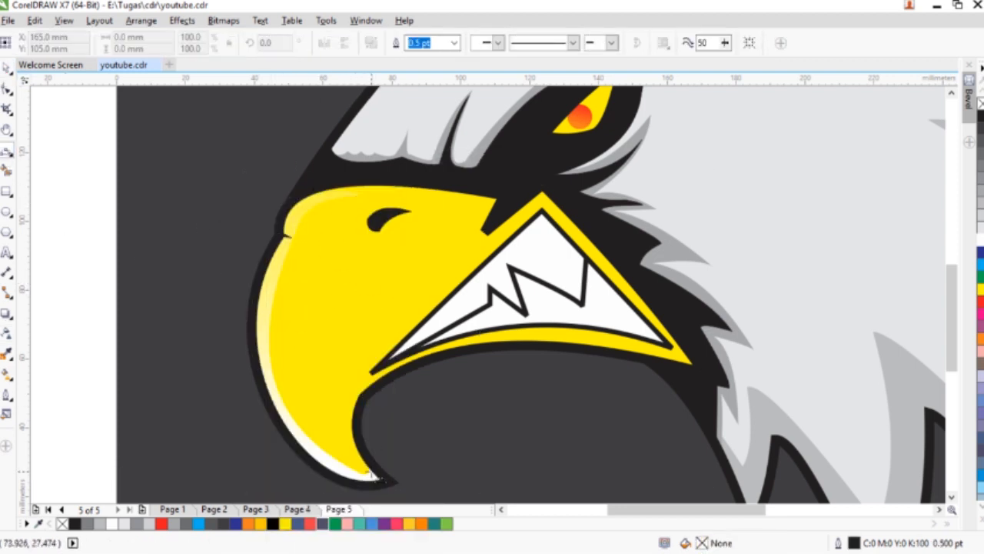
left_click_drag(365, 373, 357, 415)
left_click(352, 432)
left_click_drag(365, 366, 465, 232)
left_click(413, 278)
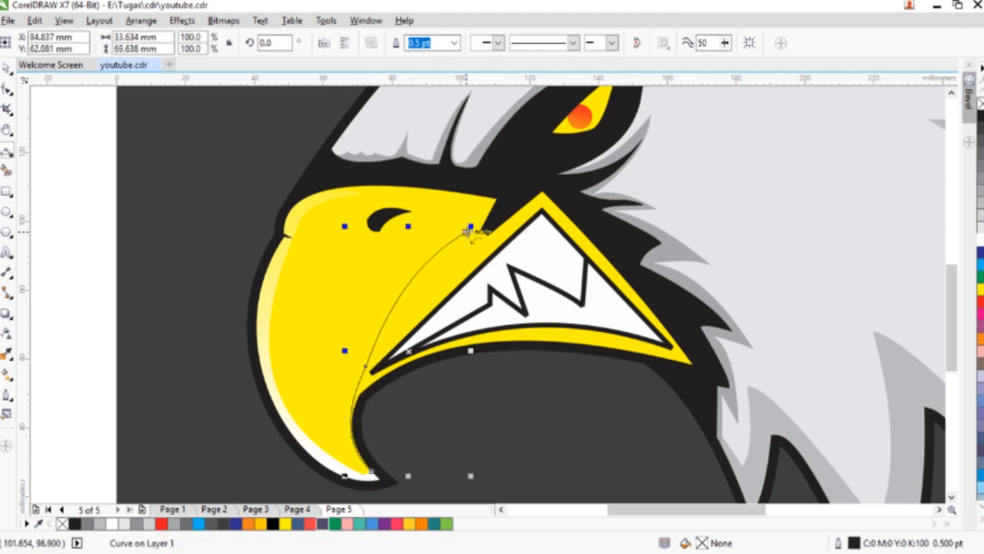
key("ctrl+z")
- Complete the beak shading as a narrow band from the hook tip up past the mouth to behind the nostril, about 38 × 79 mm
mouse_move(365, 366)
left_mouse_down()
mouse_move(473, 223)
mouse_move(433, 202)
mouse_move(442, 221)
mouse_move(357, 355)
left_mouse_up()
left_click(469, 230)
left_click(465, 205)
left_click(436, 216)
left_click(442, 228)
left_click_drag(351, 424, 350, 460)
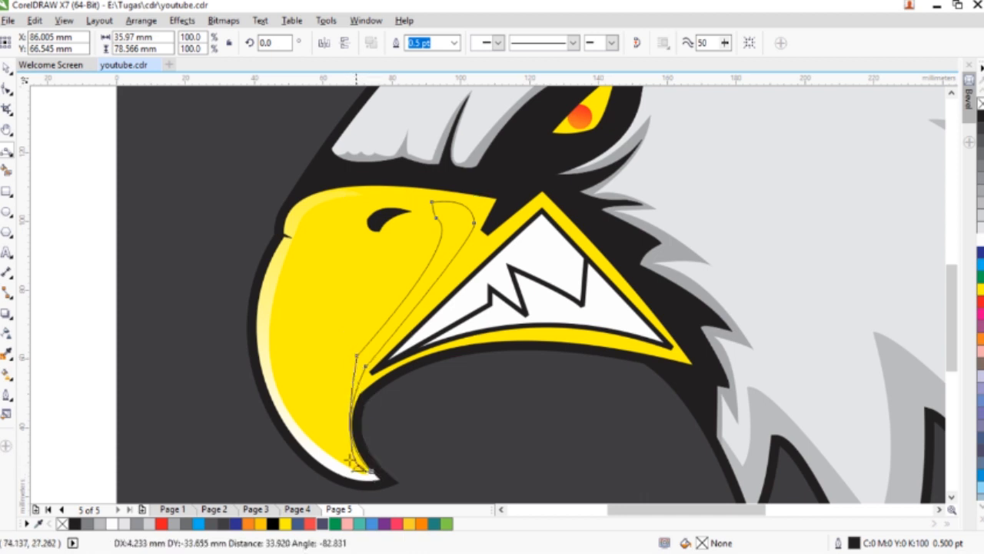
- Color the beak shading's fill and outline orange (#FF8304) and fade it upward with a linear transparency
left_click(417, 524)
right_click(417, 524)
left_click(7, 69)
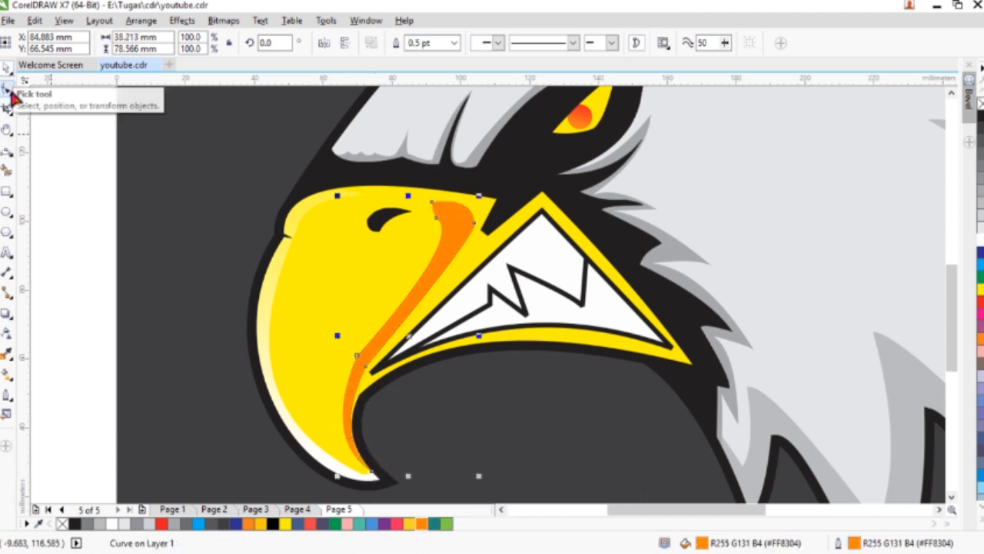
left_click(7, 334)
left_click_drag(352, 442, 424, 113)
key("space")
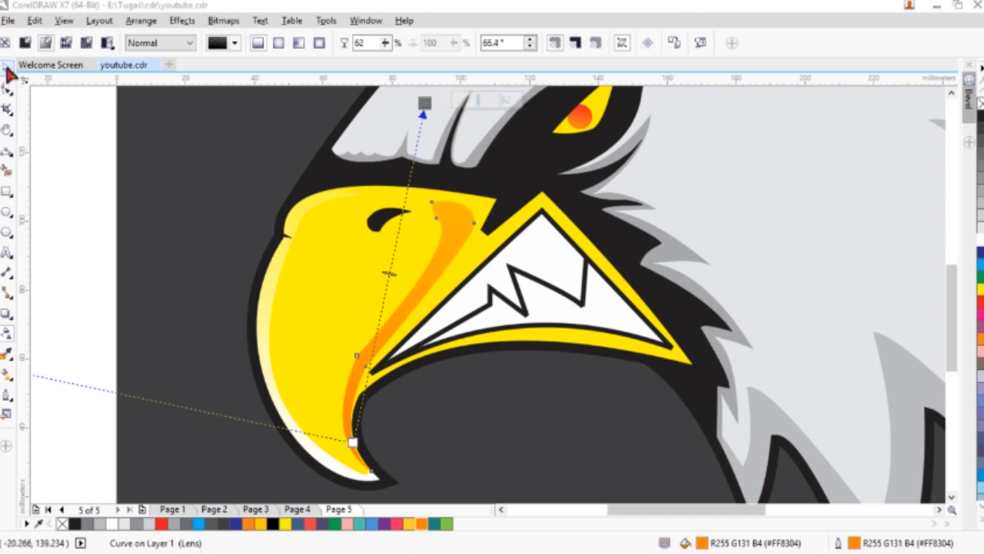
- PowerClip the orange shading inside the beak
right_click(457, 227)
left_click(507, 186)
left_click(316, 279)
- Open the beak's PowerClip contents for editing
key("F4")
key("F10")
left_click(7, 68)
key("F10")
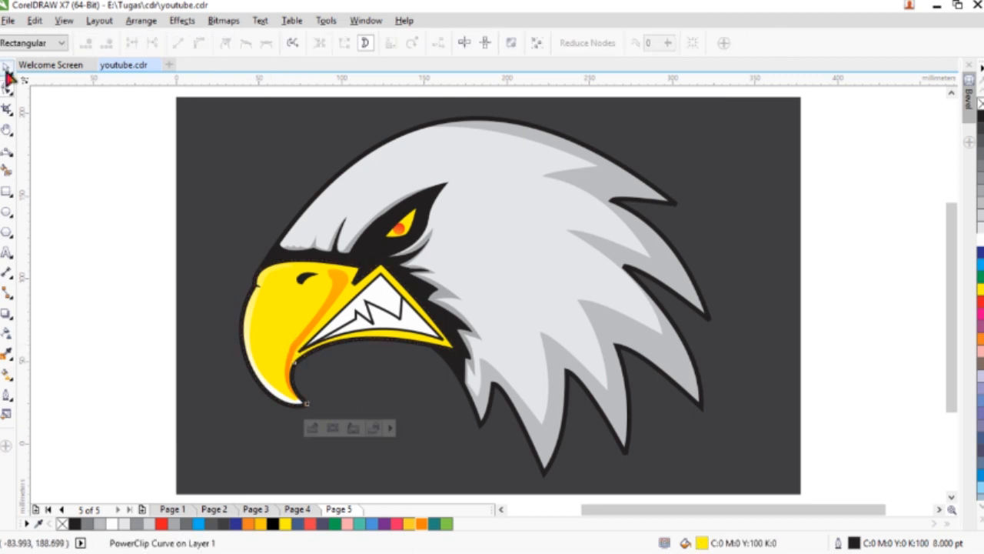
left_click(7, 70)
double_click(281, 323)
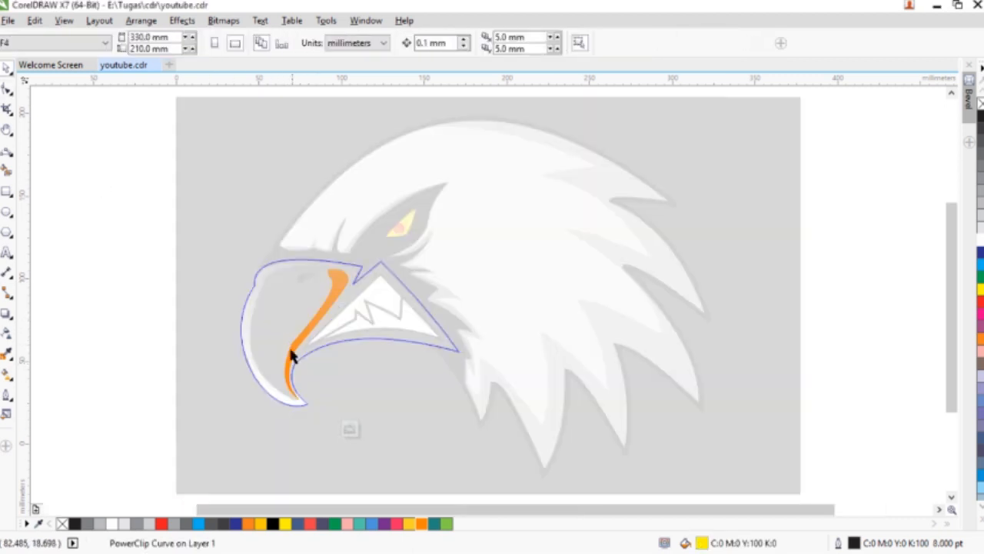
- Smooth the orange shading by deleting the corner nodes at its bend near the mouth, and finish editing the PowerClip
scroll(292, 350, "up", 2)
double_click(296, 316)
left_click_drag(302, 317, 285, 325)
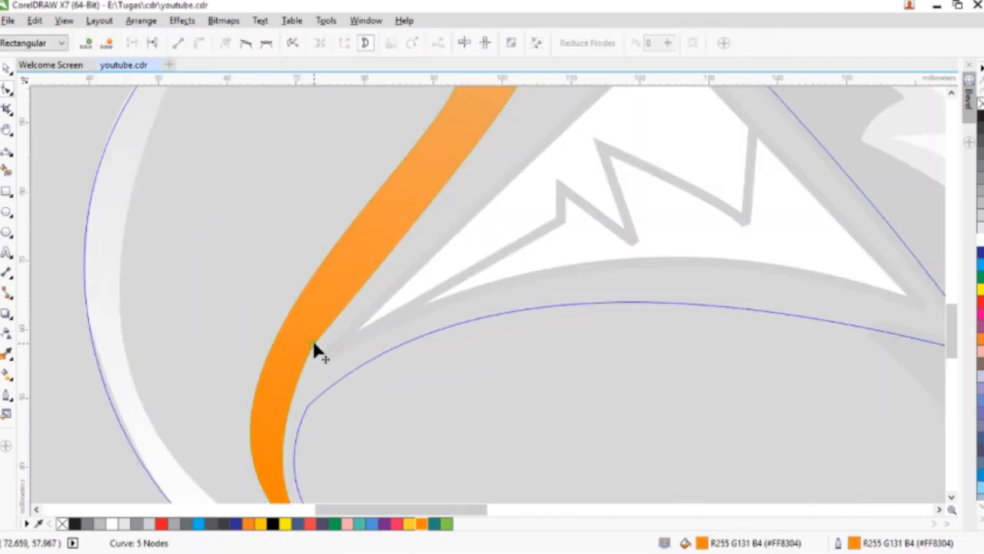
double_click(315, 343)
scroll(319, 336, "down", 2)
left_click(377, 428)
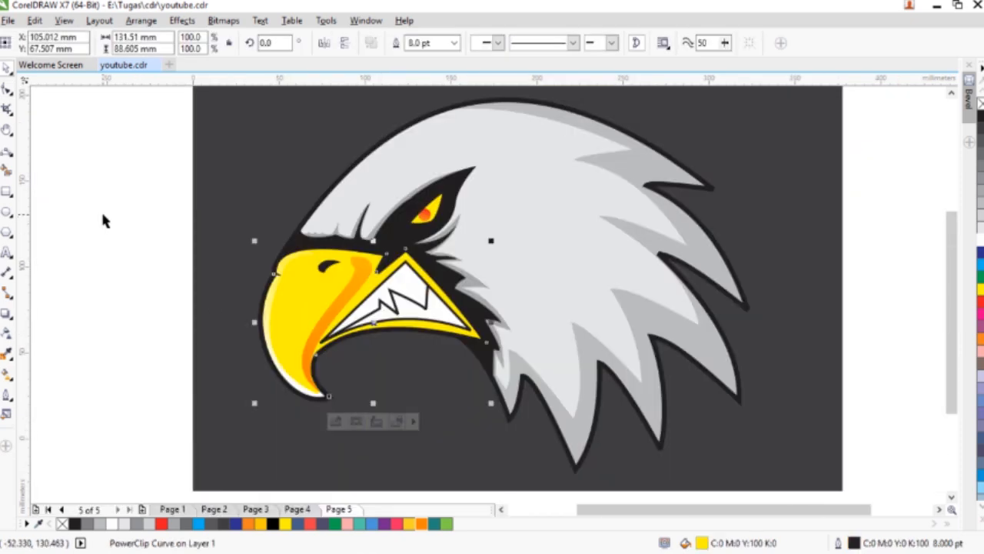
- Draw a closed, thin curved sliver on the beak along the mouth's upper slanted edge, about 46 × 41 mm
left_click(171, 284)
key("F5")
scroll(404, 296, "up", 4)
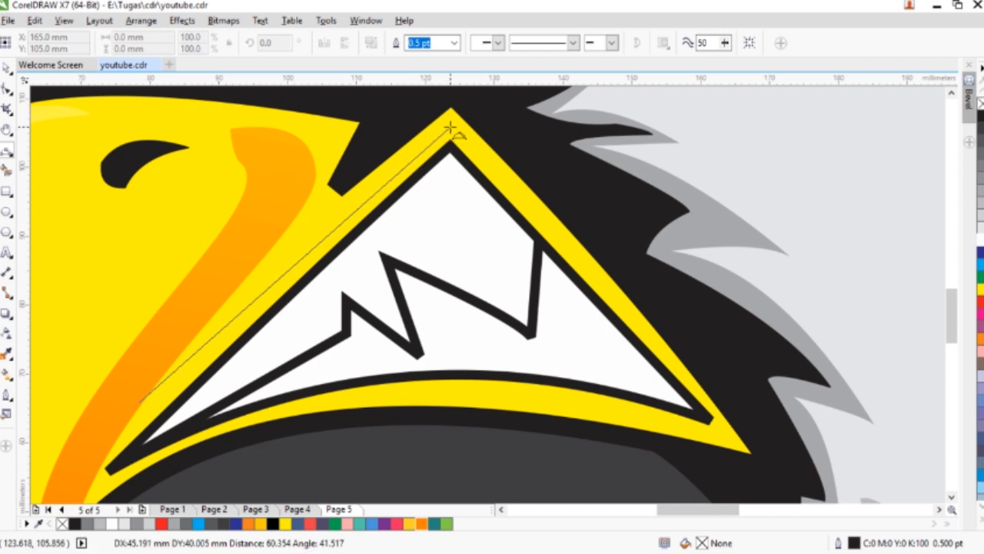
left_click(450, 142)
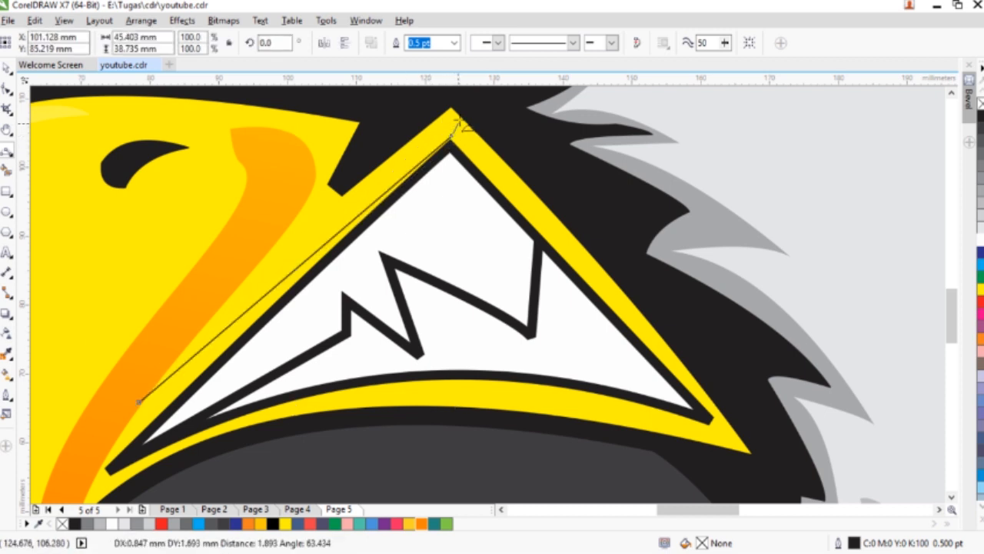
left_click(140, 401)
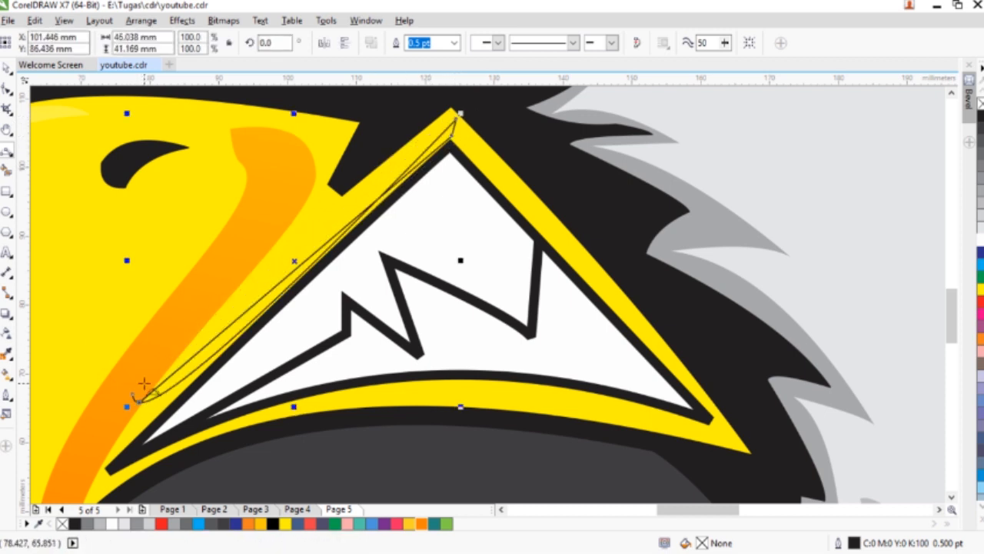
- Color the curved sliver's fill and outline orange (#FF8304) and give it a uniform transparency of about 38
left_click(423, 523)
left_click(10, 335)
left_click_drag(267, 423, 279, 423)
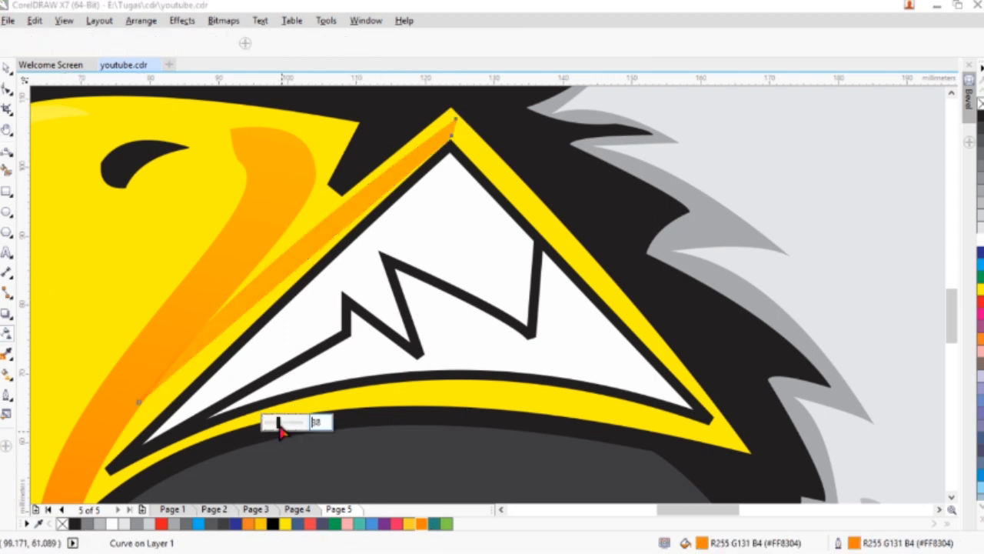
- Adjust the orange sliver's lower tip by moving its end node slightly inward along the mouth edge
key("F10")
scroll(146, 410, "up", 1)
left_click_drag(132, 396, 140, 400)
scroll(154, 388, "down", 3)
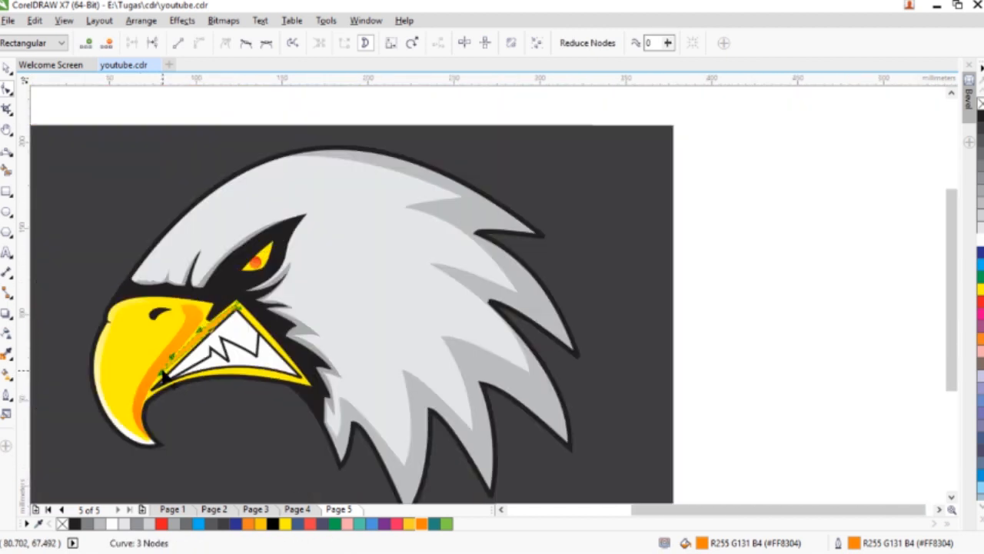
- Open the beak's PowerClip contents and set the orange shading's transparency at its lower end to about 37
left_click(197, 362)
left_click(7, 69)
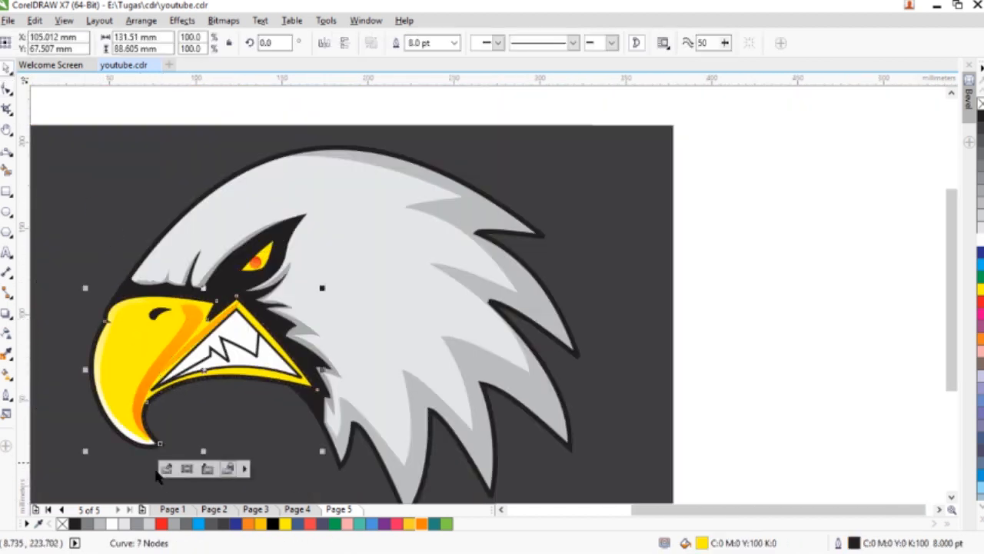
left_click(167, 468)
left_click(9, 332)
left_click(171, 348)
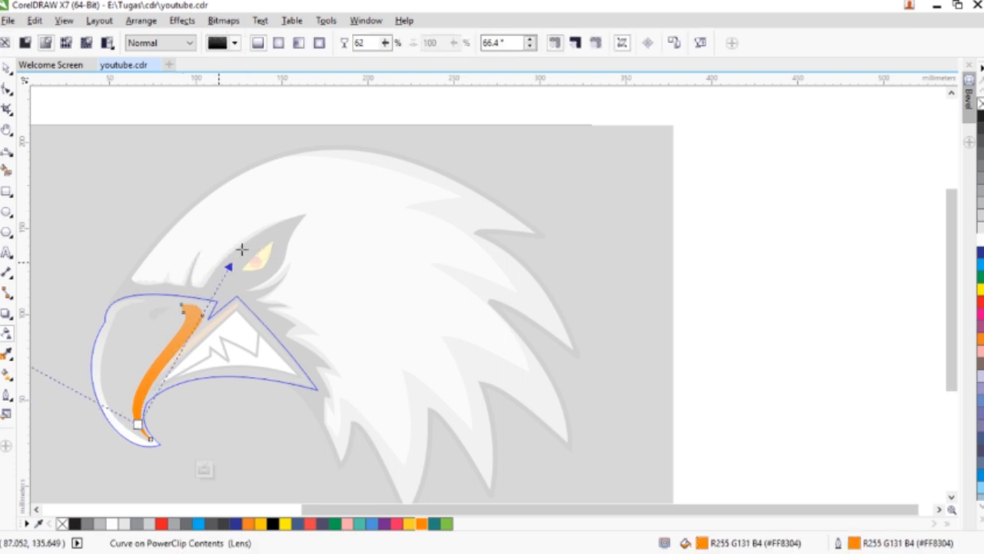
left_click(139, 424)
left_click_drag(175, 422, 182, 422)
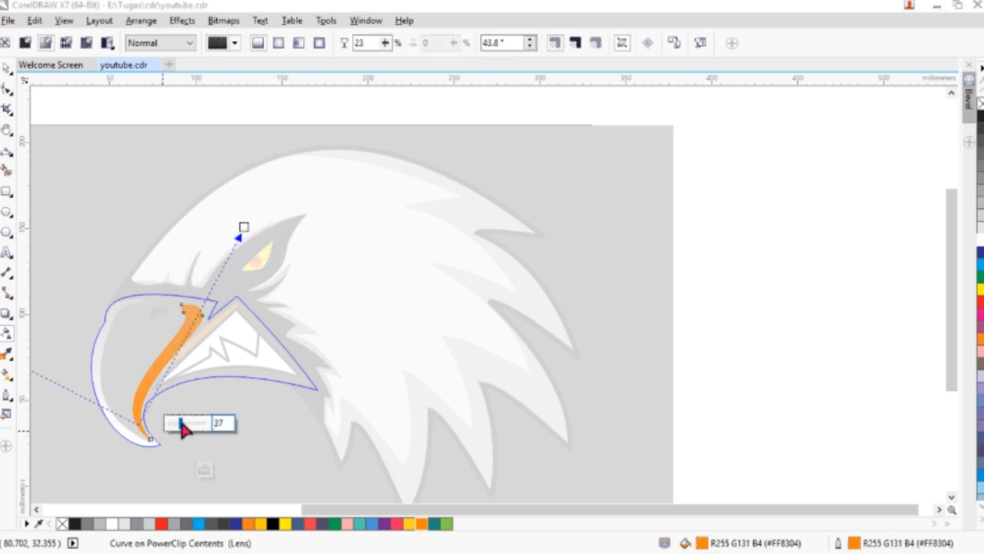
- Reshape the upper end of the orange shading into a two-pronged, notched tip by adding and moving nodes
left_click(7, 90)
scroll(183, 320, "up", 5)
double_click(141, 223)
left_click_drag(157, 264, 91, 266)
double_click(95, 258)
double_click(149, 266)
left_click_drag(135, 304, 143, 300)
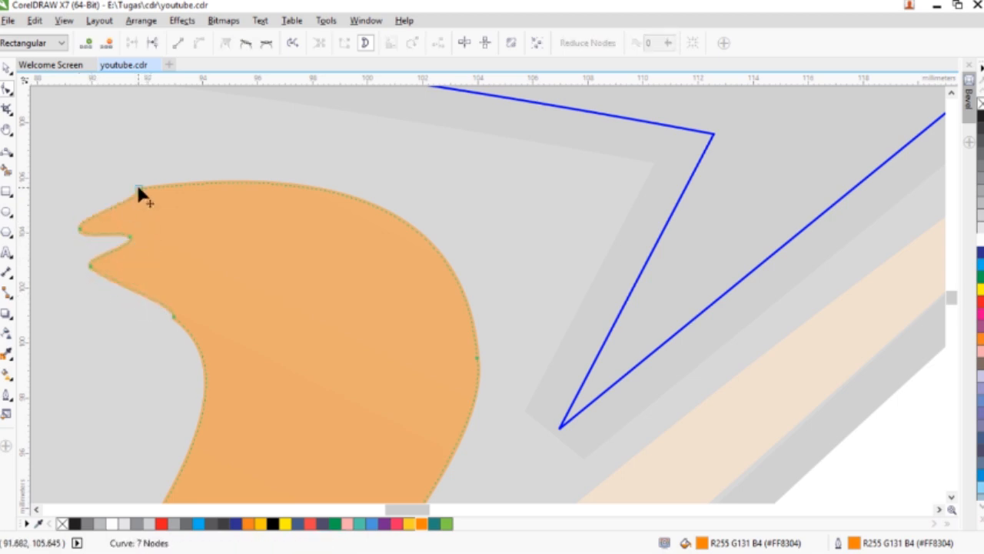
- Widen the orange shading's outer bend by moving its node about 1.8 mm up and outward, and finish editing the PowerClip
scroll(173, 206, "down", 6)
scroll(184, 212, "up", 6)
left_click_drag(209, 237, 224, 208)
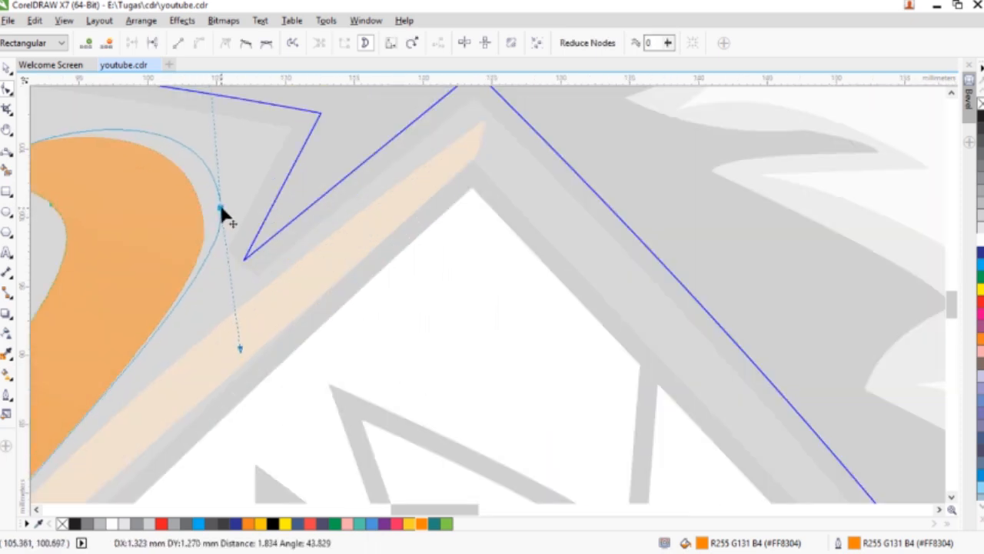
scroll(223, 213, "down", 6)
left_click(219, 147)
key("F4")
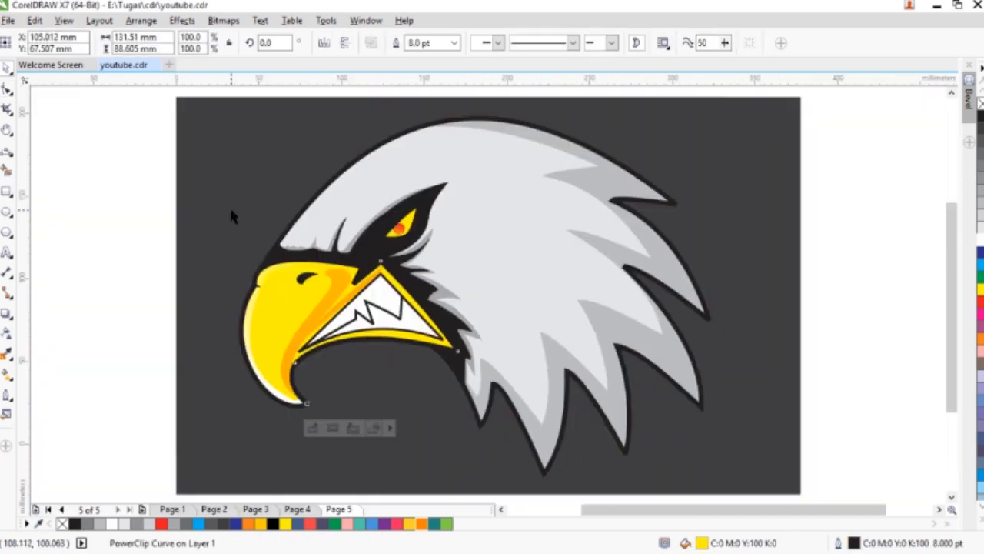
- Enlarge the yellow eye shape toward the beak to about 24 × 23 mm
left_click(87, 240)
scroll(401, 226, "up", 3)
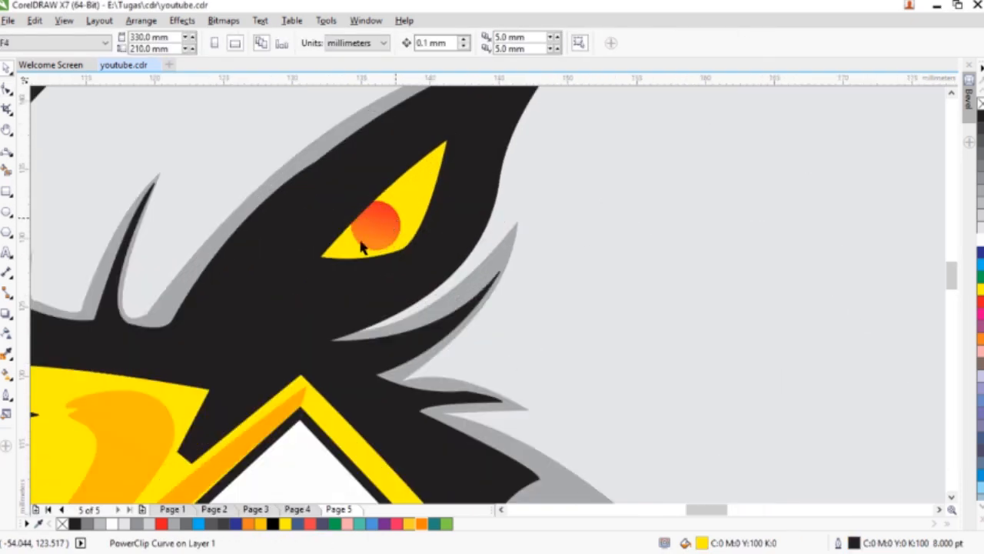
left_click(357, 248)
left_click_drag(222, 312, 136, 359)
scroll(134, 358, "down", 5)
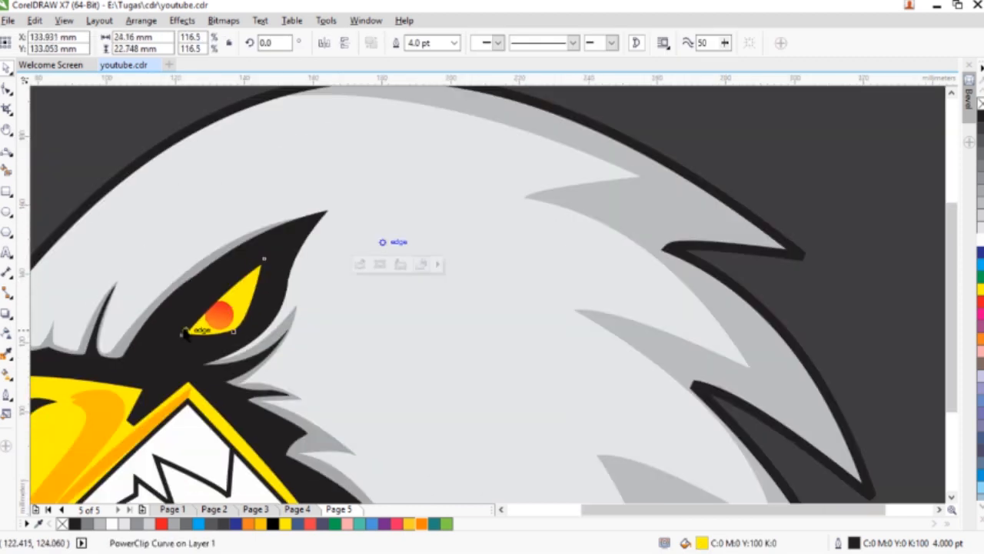
- Deselect everything and preview the eagle head illustration in full screen
left_click(103, 283)
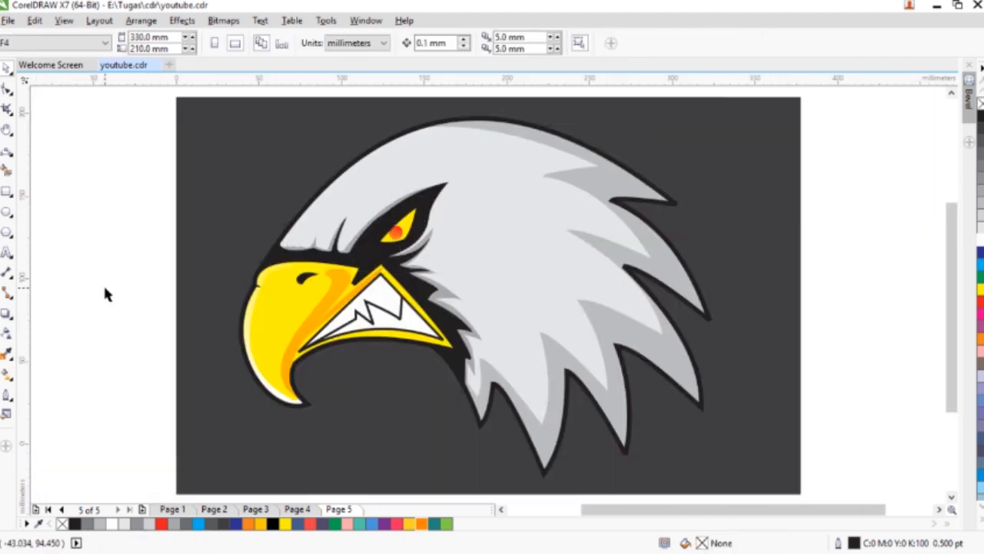
key("F9")
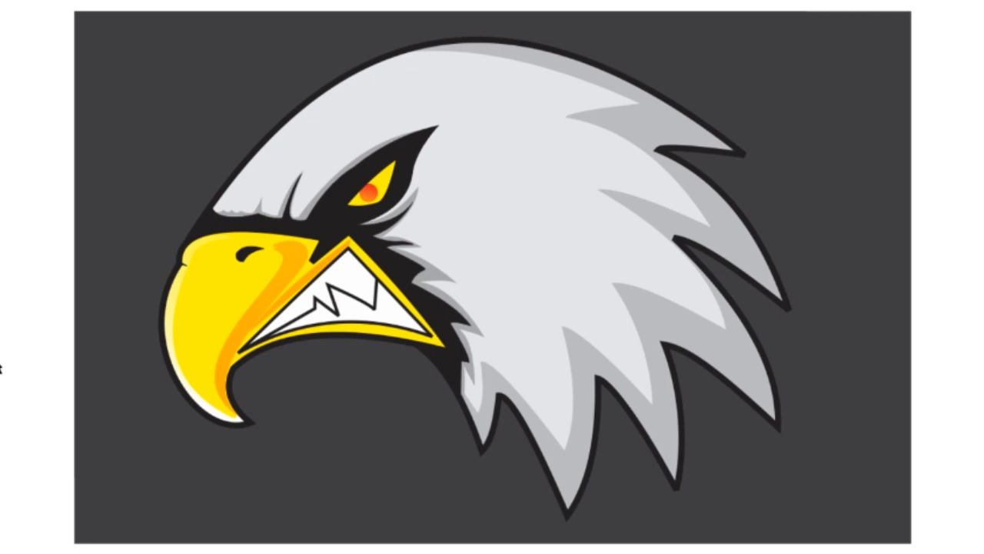